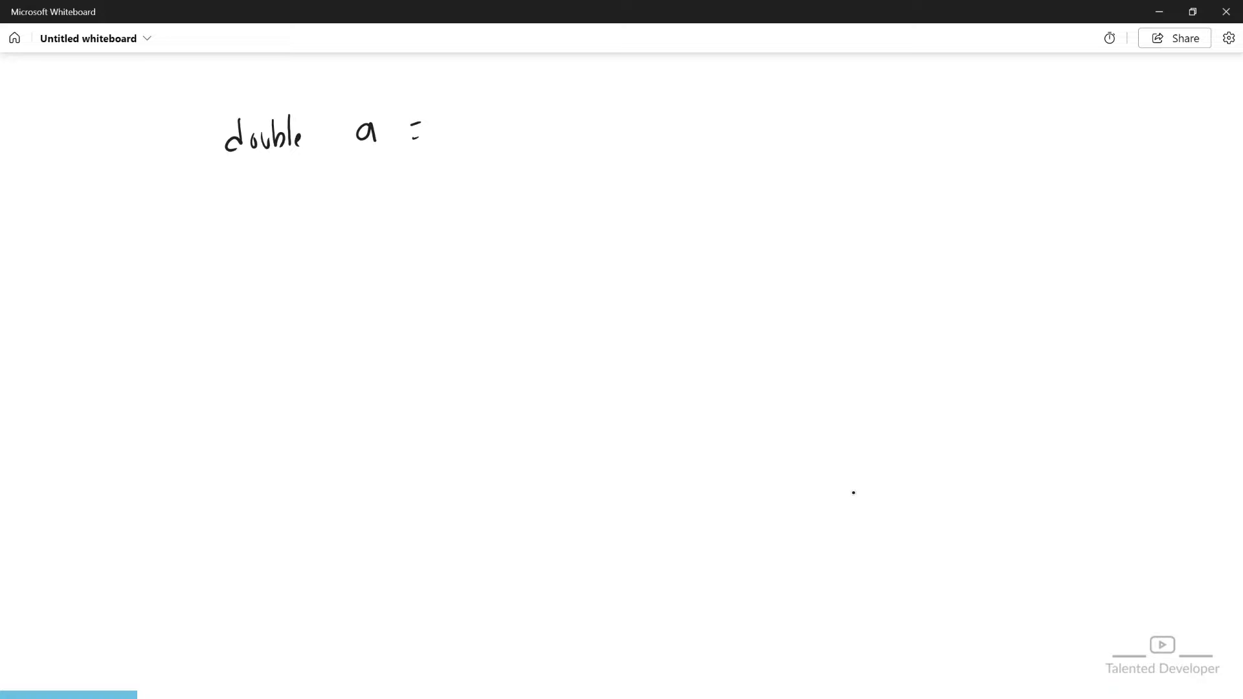
Step: Handwrite the brace and the values 14.0, 16.5, 13, 7 of the double array declaration
{"action": "mouse_move", "coordinate": [460, 103]}
{"action": "left_mouse_down"}
{"action": "mouse_move", "coordinate": [470, 106]}
{"action": "mouse_move", "coordinate": [457, 155]}
{"action": "left_mouse_up"}
{"action": "left_click_drag", "start_coordinate": [521, 109], "coordinate": [521, 131]}
{"action": "mouse_move", "coordinate": [534, 109]}
{"action": "left_mouse_down"}
{"action": "mouse_move", "coordinate": [549, 133]}
{"action": "mouse_move", "coordinate": [573, 109]}
{"action": "left_mouse_up"}
{"action": "left_click", "coordinate": [559, 129]}
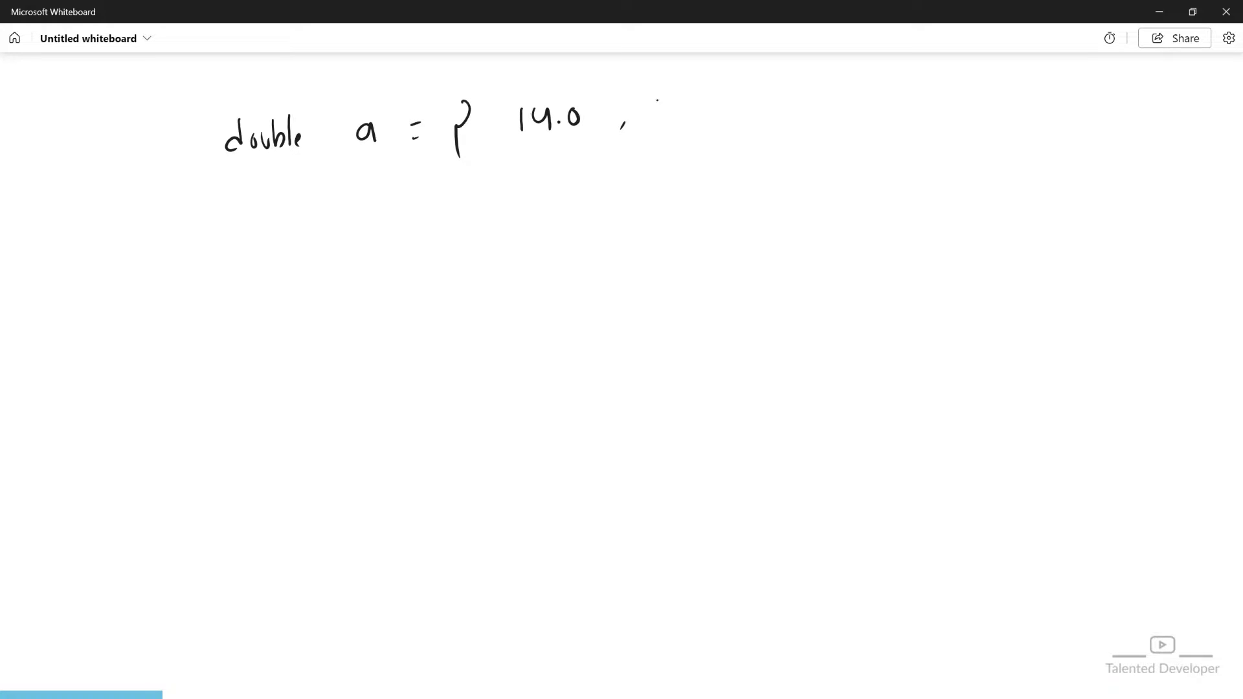
{"action": "left_click_drag", "start_coordinate": [657, 101], "coordinate": [657, 123]}
{"action": "mouse_move", "coordinate": [683, 96]}
{"action": "left_mouse_down"}
{"action": "mouse_move", "coordinate": [675, 120]}
{"action": "mouse_move", "coordinate": [702, 125]}
{"action": "left_mouse_up"}
{"action": "left_click", "coordinate": [695, 117]}
{"action": "mouse_move", "coordinate": [770, 97]}
{"action": "left_mouse_down"}
{"action": "mouse_move", "coordinate": [770, 126]}
{"action": "mouse_move", "coordinate": [854, 122]}
{"action": "left_mouse_up"}
{"action": "left_click_drag", "start_coordinate": [881, 82], "coordinate": [885, 147]}
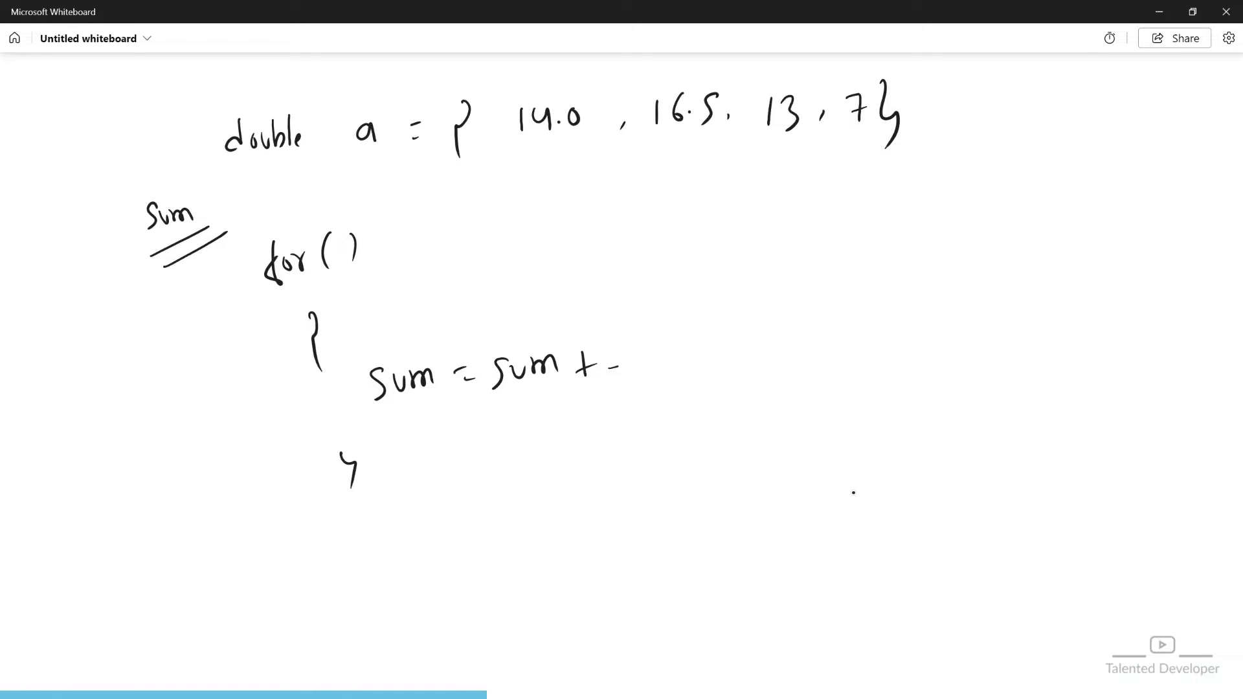
Step: Write Sum below the loop, box it, and begin 'Ave = Sum/' beside it
{"action": "mouse_move", "coordinate": [412, 488]}
{"action": "left_mouse_down"}
{"action": "mouse_move", "coordinate": [398, 514]}
{"action": "mouse_move", "coordinate": [449, 502]}
{"action": "left_mouse_up"}
{"action": "left_click_drag", "start_coordinate": [385, 540], "coordinate": [468, 478]}
{"action": "mouse_move", "coordinate": [495, 546]}
{"action": "left_mouse_down"}
{"action": "mouse_move", "coordinate": [520, 555]}
{"action": "mouse_move", "coordinate": [583, 525]}
{"action": "mouse_move", "coordinate": [612, 536]}
{"action": "left_mouse_up"}
{"action": "left_click_drag", "start_coordinate": [625, 520], "coordinate": [639, 524]}
{"action": "mouse_move", "coordinate": [703, 495]}
{"action": "left_mouse_down"}
{"action": "mouse_move", "coordinate": [688, 523]}
{"action": "mouse_move", "coordinate": [744, 516]}
{"action": "left_mouse_up"}
{"action": "left_click_drag", "start_coordinate": [770, 472], "coordinate": [745, 540]}
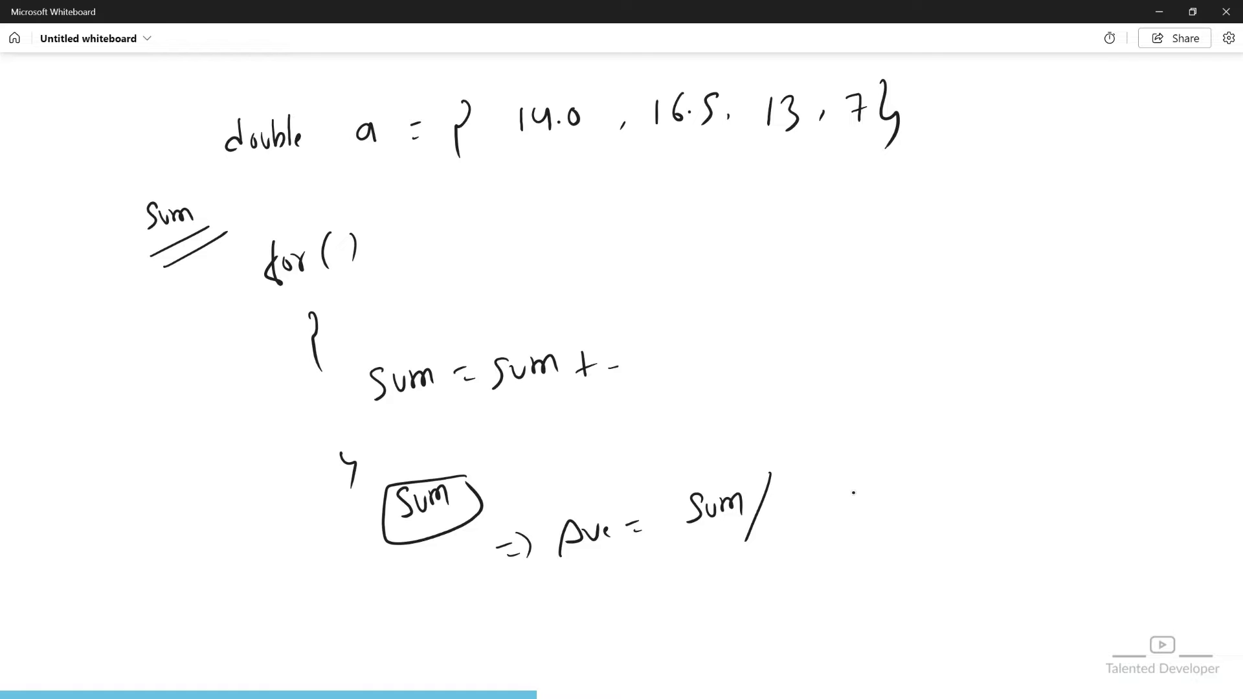
Step: Add [] after double and finish the divisor 'a.' in Ave = Sum/a
{"action": "left_click_drag", "start_coordinate": [315, 127], "coordinate": [314, 148]}
{"action": "left_click_drag", "start_coordinate": [322, 126], "coordinate": [327, 142]}
{"action": "left_click_drag", "start_coordinate": [796, 497], "coordinate": [799, 509]}
{"action": "mouse_move", "coordinate": [877, 453]}
{"action": "left_mouse_down"}
{"action": "mouse_move", "coordinate": [867, 488]}
{"action": "mouse_move", "coordinate": [895, 481]}
{"action": "mouse_move", "coordinate": [898, 497]}
{"action": "left_mouse_up"}
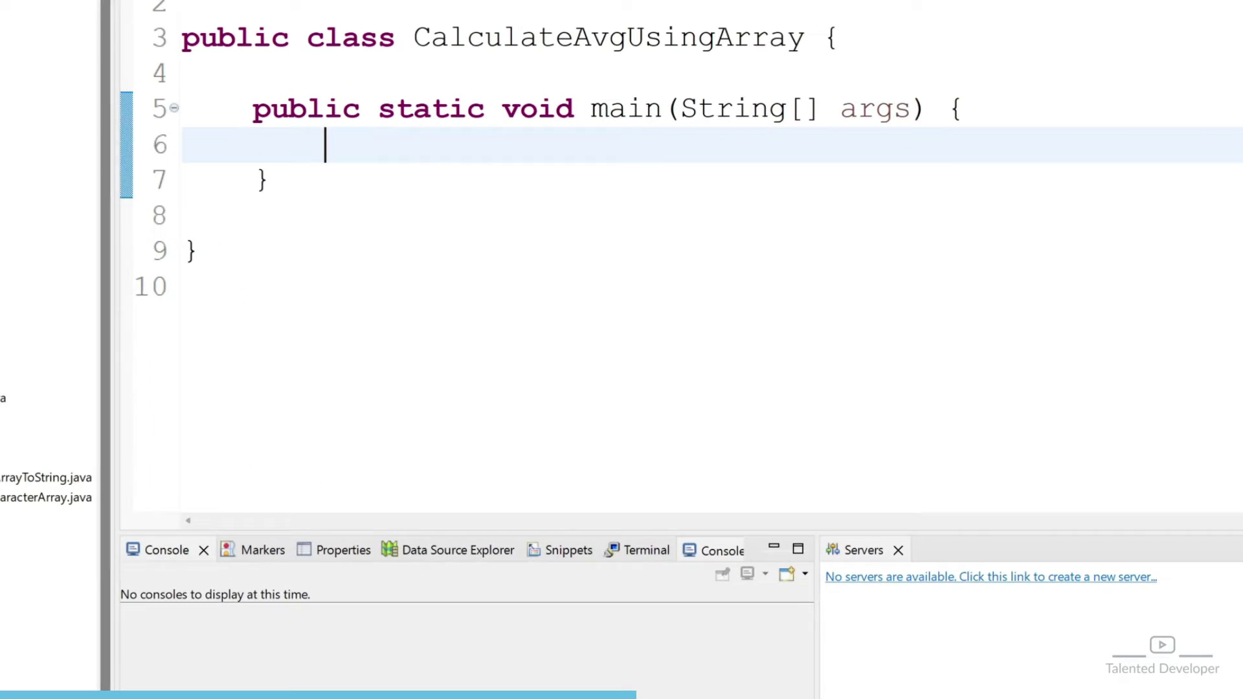
{"action": "type", "text": "double[] "}
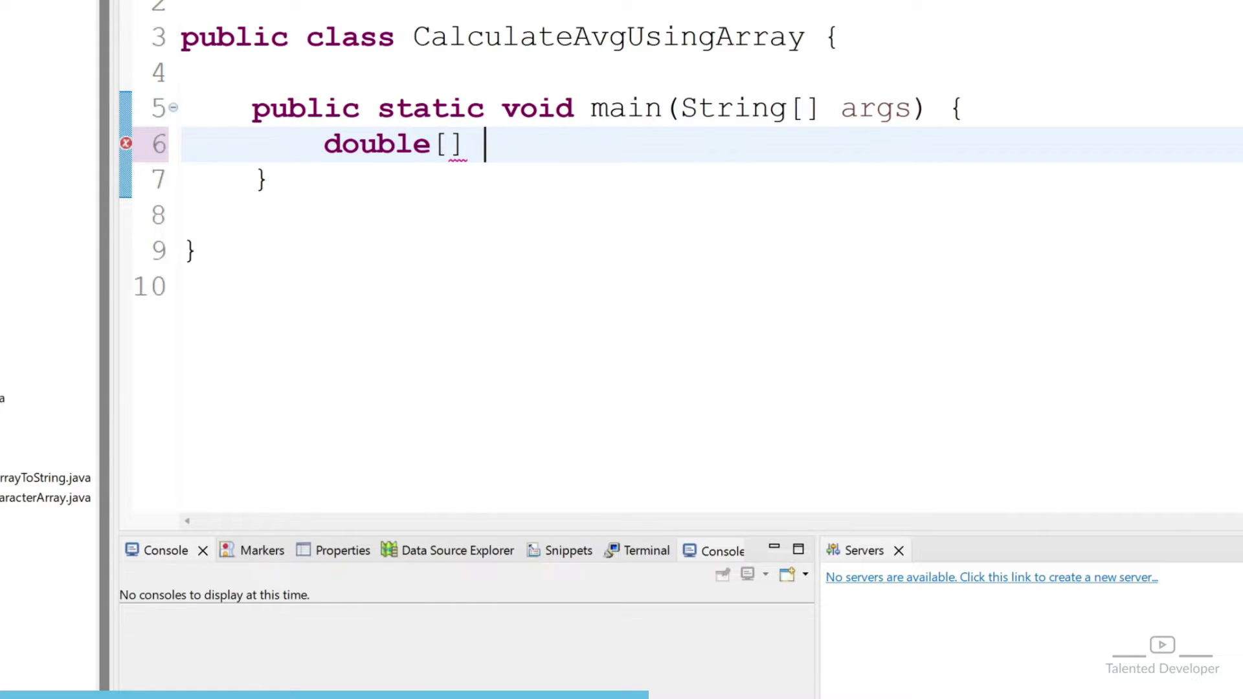
{"action": "type", "text": "input= {};"}
Step: Declare double[] input = {34.5,34,12,-2,55.7} inside main
{"action": "key", "text": "Left"}
{"action": "key", "text": "Left"}
{"action": "type", "text": "34.5,34,"}
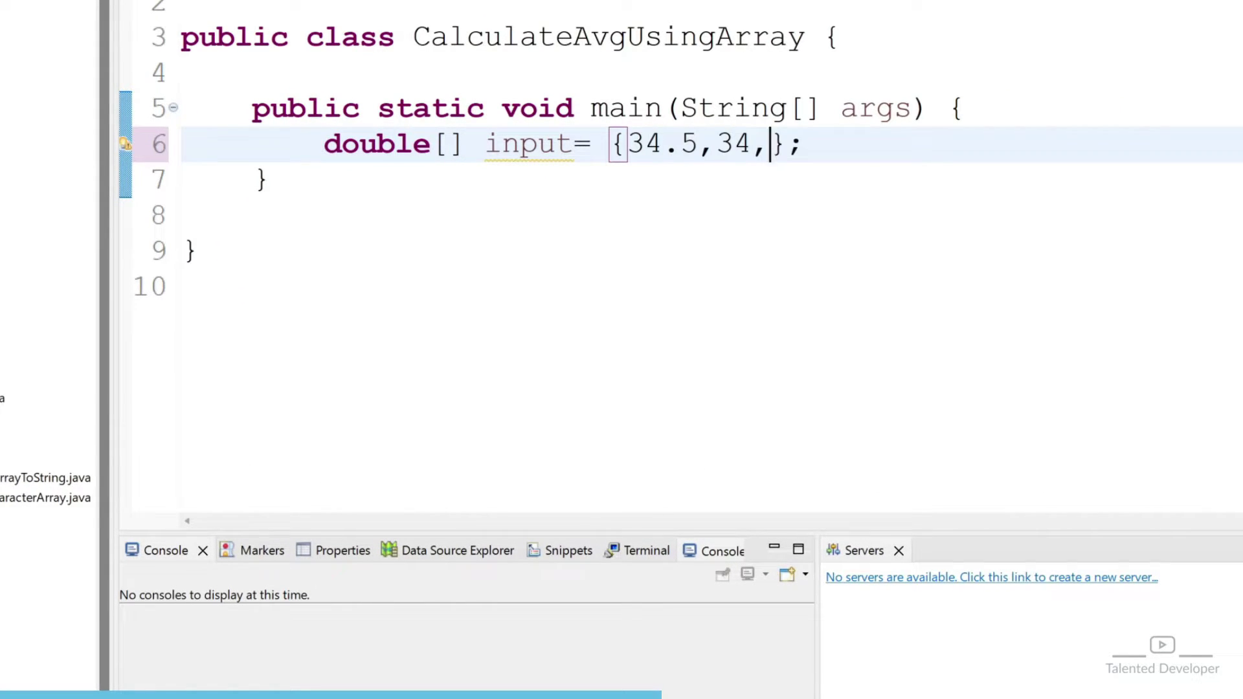
{"action": "type", "text": "12,-2,55.7"}
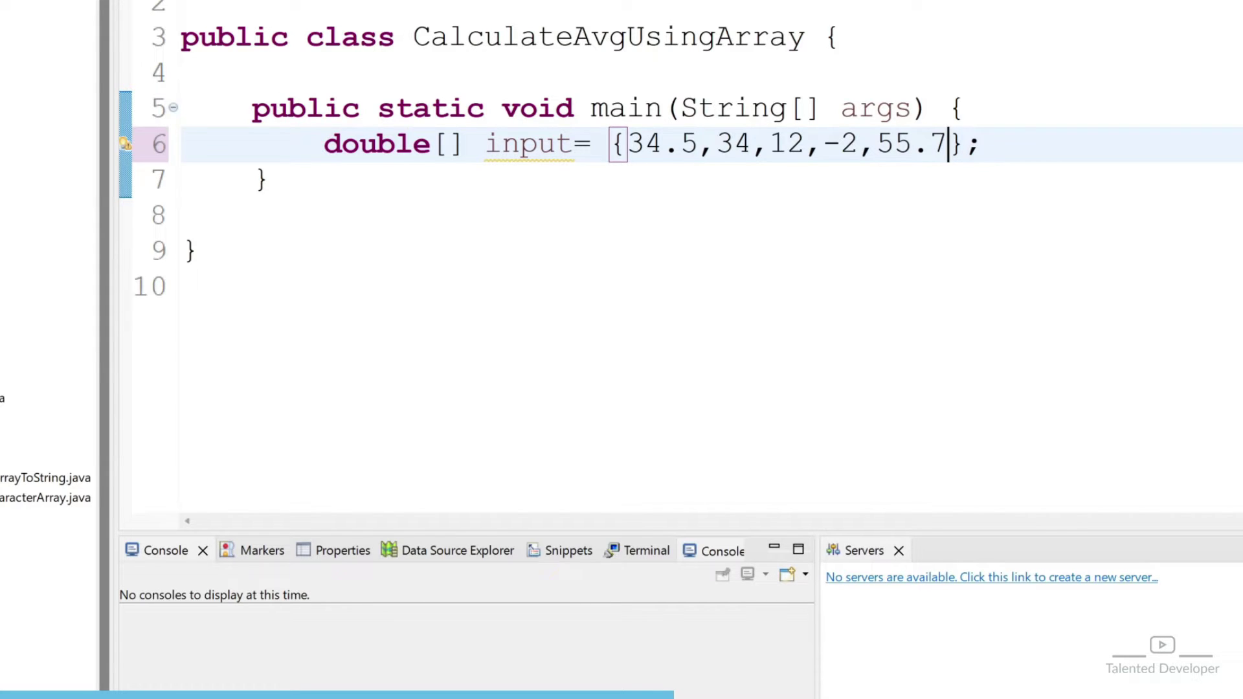
{"action": "key", "text": "Down"}
{"action": "key", "text": "Down"}
{"action": "key", "text": "Down"}
{"action": "left_click", "coordinate": [508, 144]}
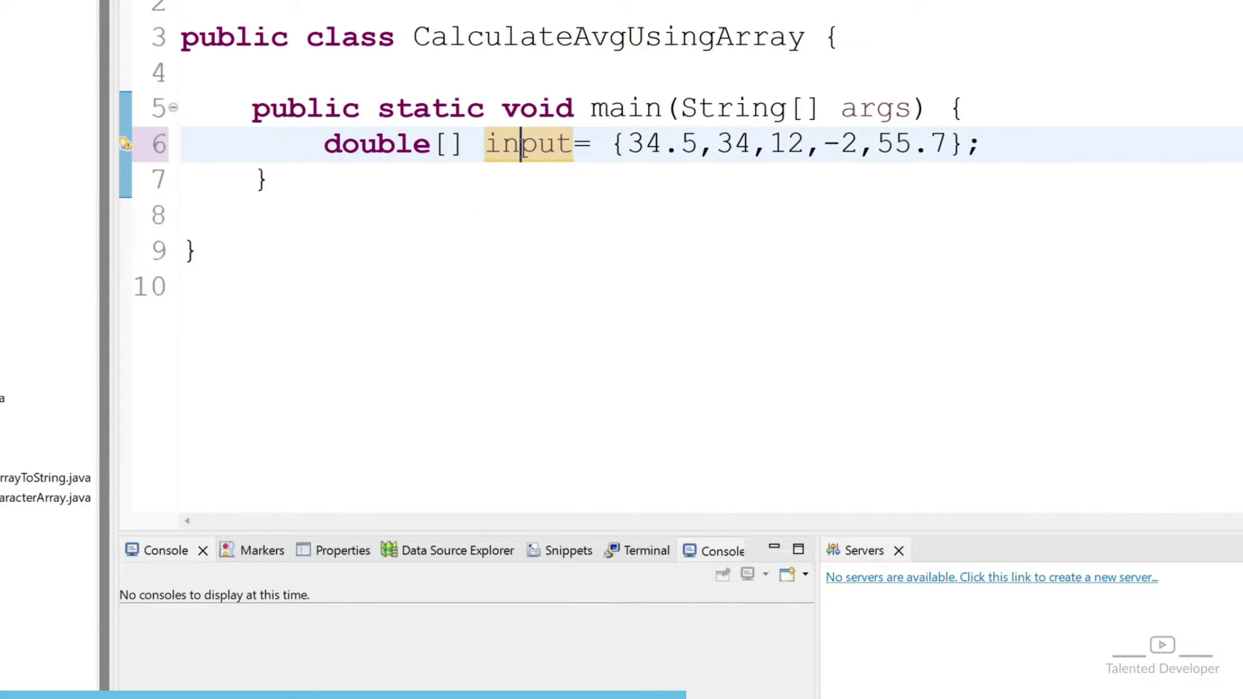
{"action": "key", "text": "End"}
Step: Add a for (double num: input) loop whose body is System.out.println(num), expanded from syso
{"action": "key", "text": "Return"}
{"action": "key", "text": "Return"}
{"action": "type", "text": "for"}
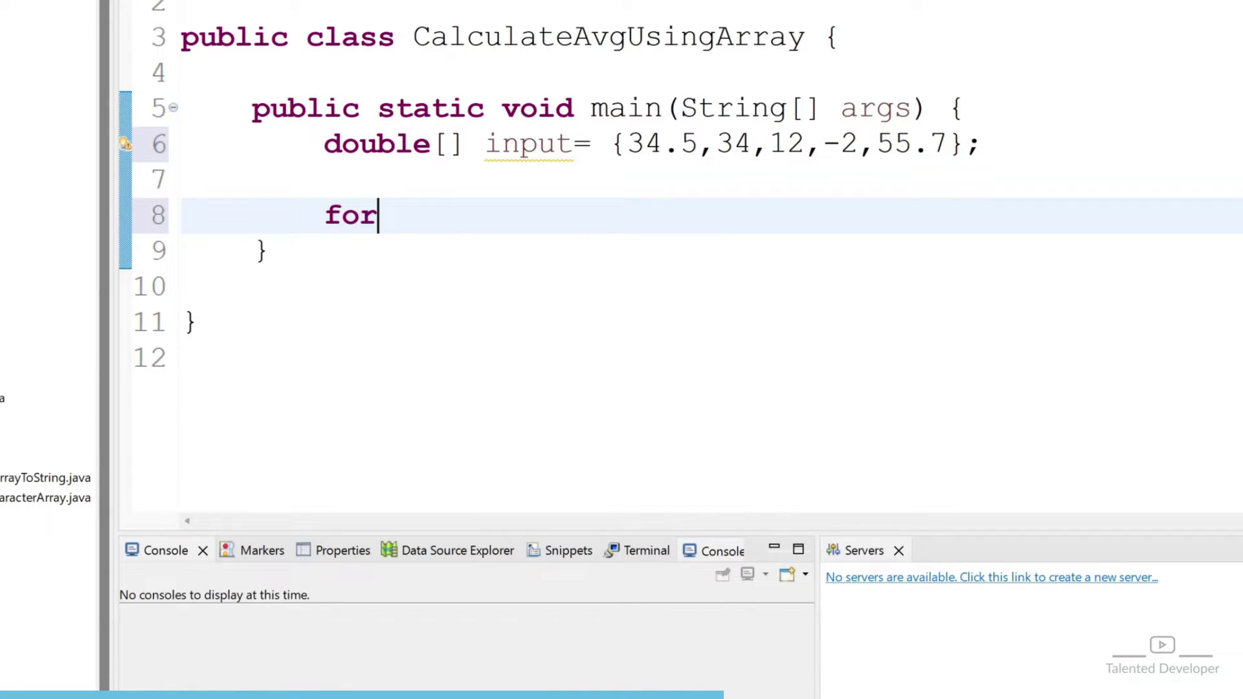
{"action": "type", "text": "(doub"}
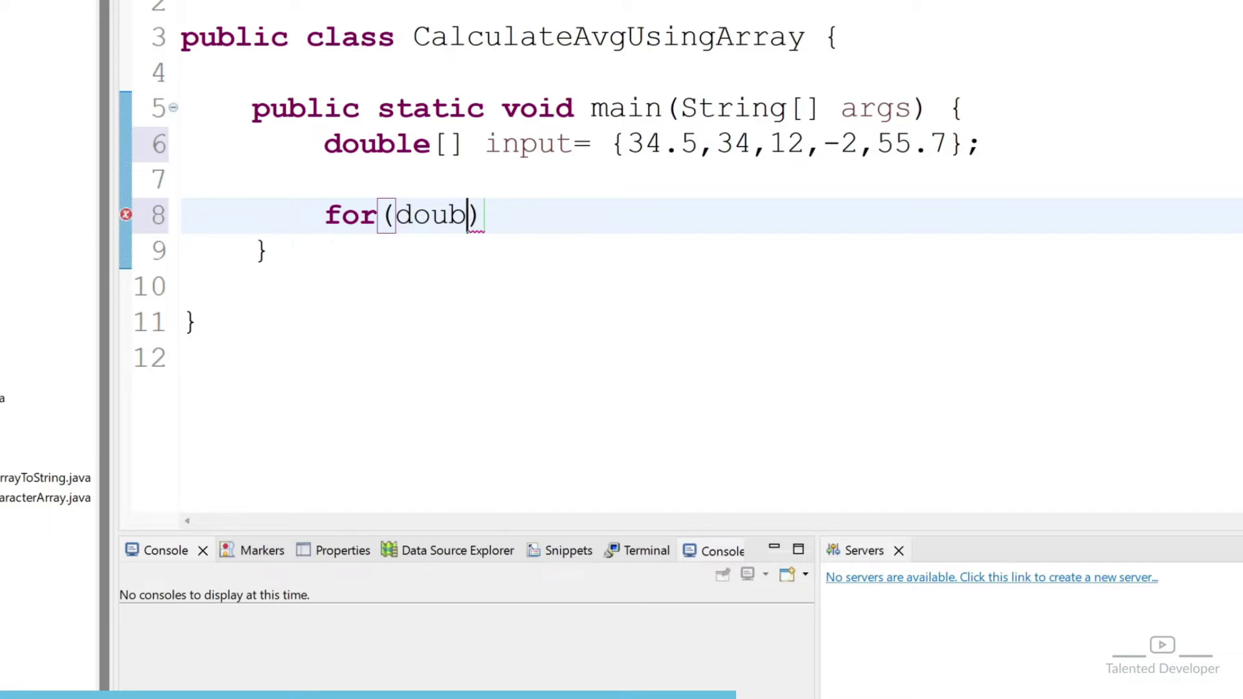
{"action": "type", "text": "le nu"}
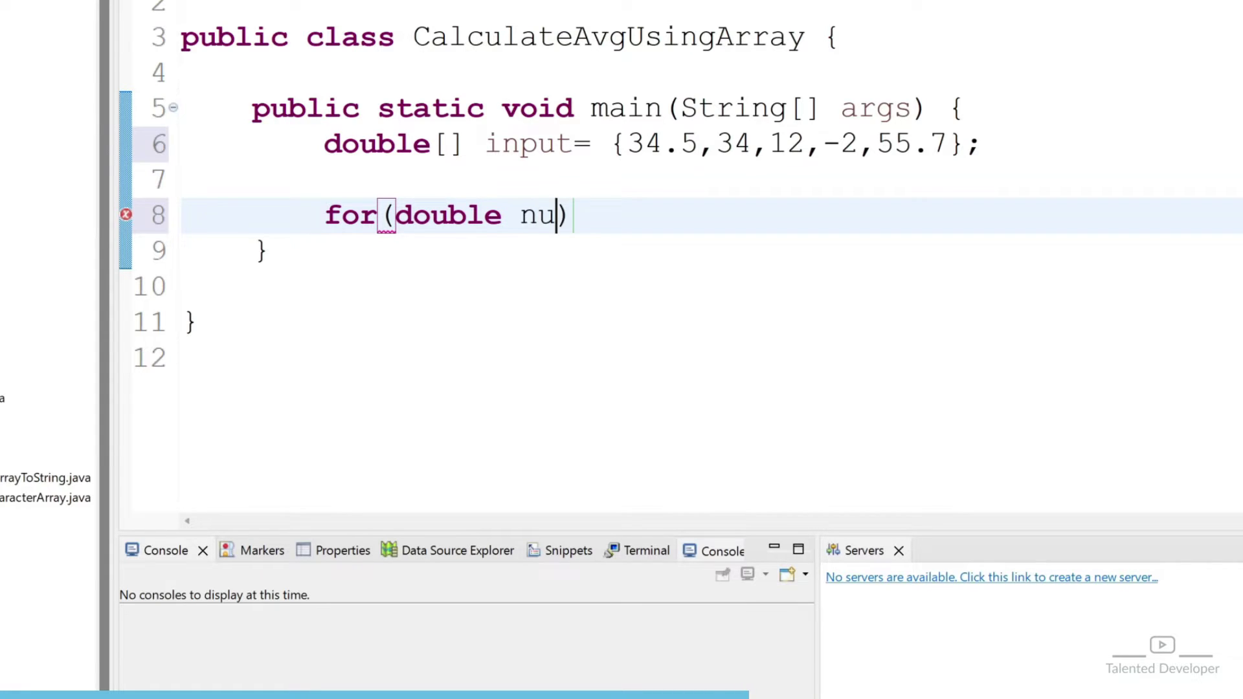
{"action": "type", "text": "m: in"}
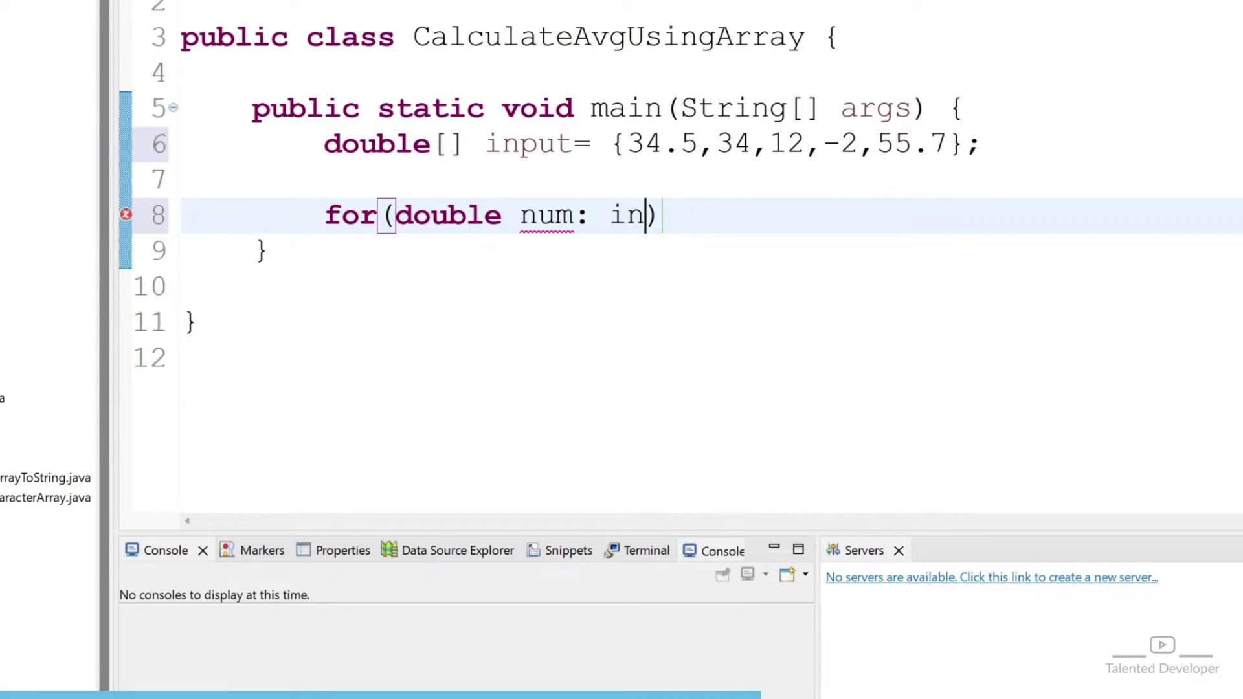
{"action": "type", "text": "put)  {"}
{"action": "key", "text": "Return"}
{"action": "type", "text": "s"}
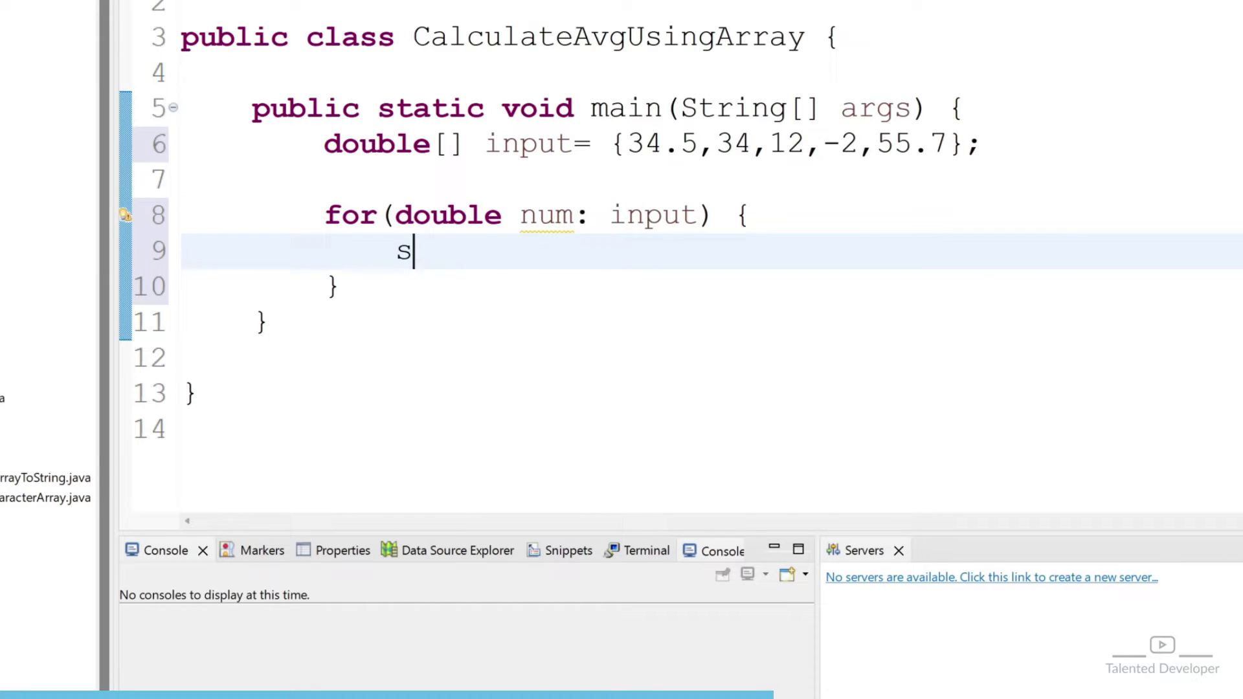
{"action": "type", "text": "yso"}
{"action": "key", "text": "ctrl+space"}
{"action": "key", "text": "Return"}
{"action": "type", "text": "num);"}
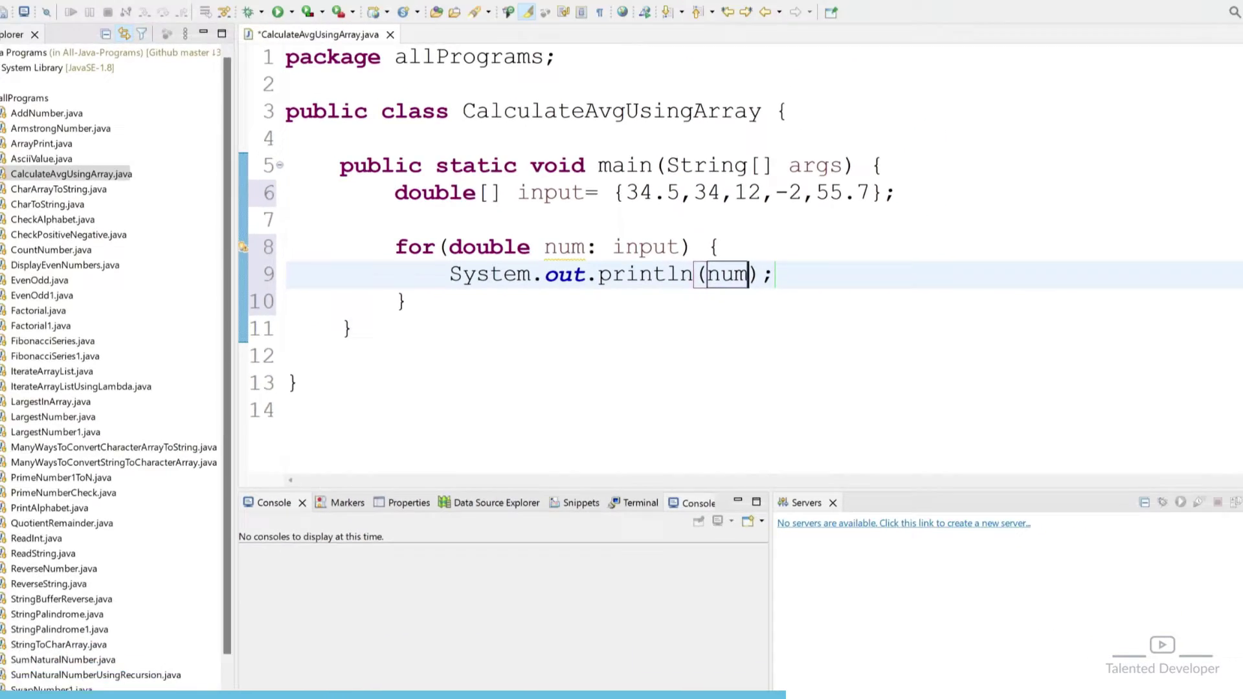
Step: Run to check the five printed values, then declare double sum = 0.0 before the loop
{"action": "left_click", "coordinate": [320, 43]}
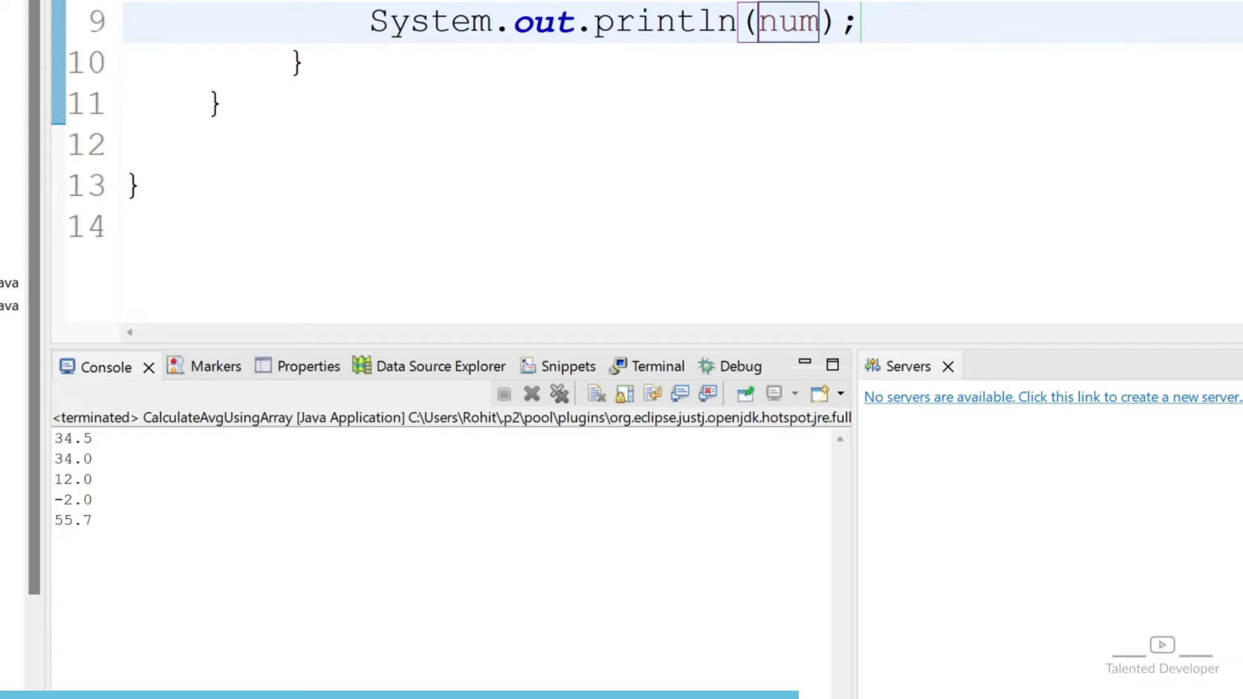
{"action": "left_click_drag", "start_coordinate": [212, 557], "coordinate": [182, 494]}
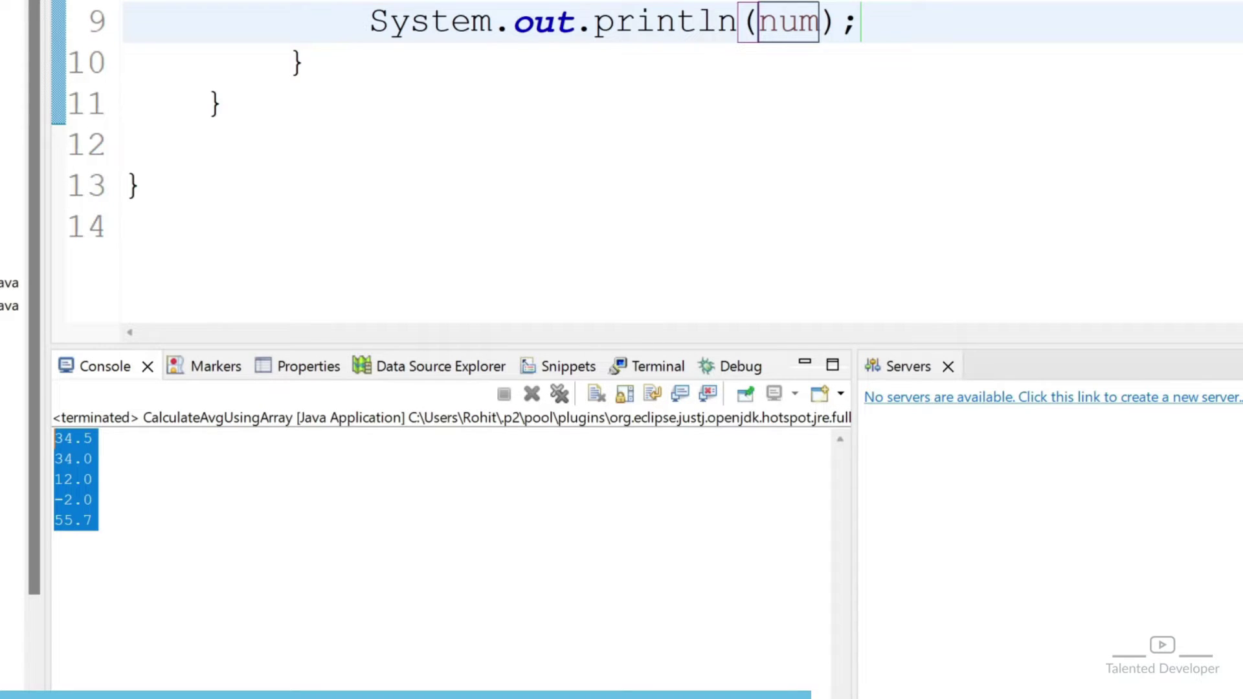
{"action": "key", "text": "Up"}
{"action": "key", "text": "Up"}
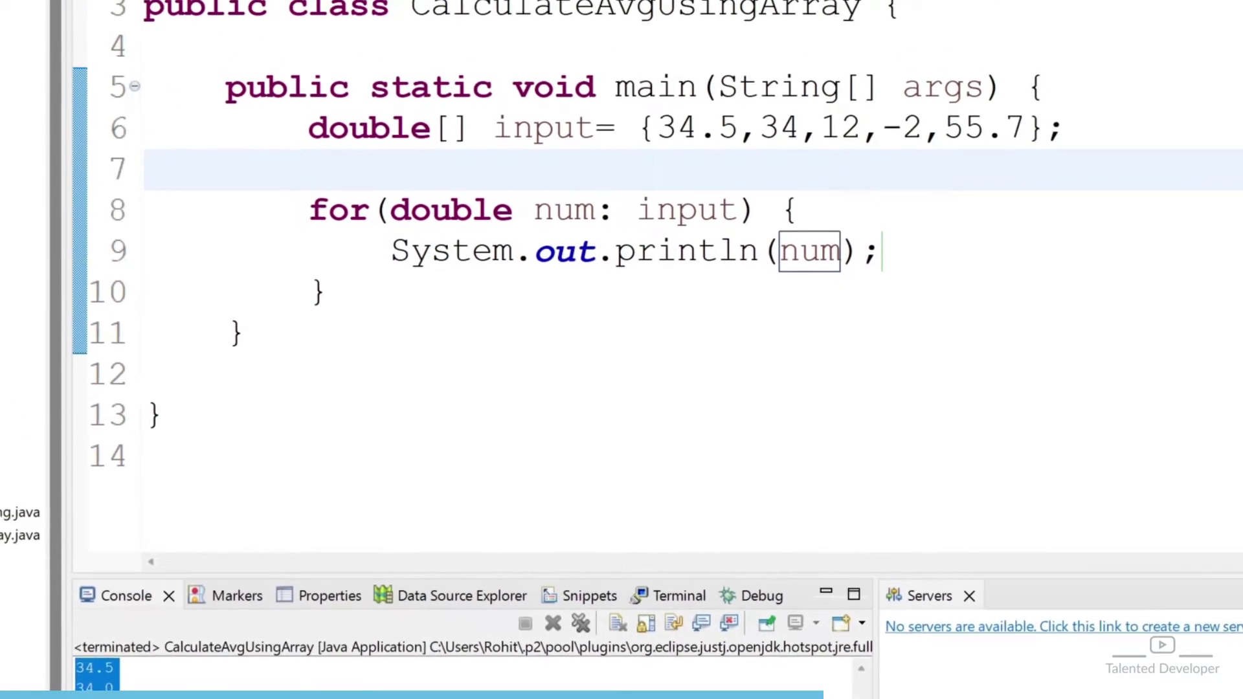
{"action": "type", "text": "doubl"}
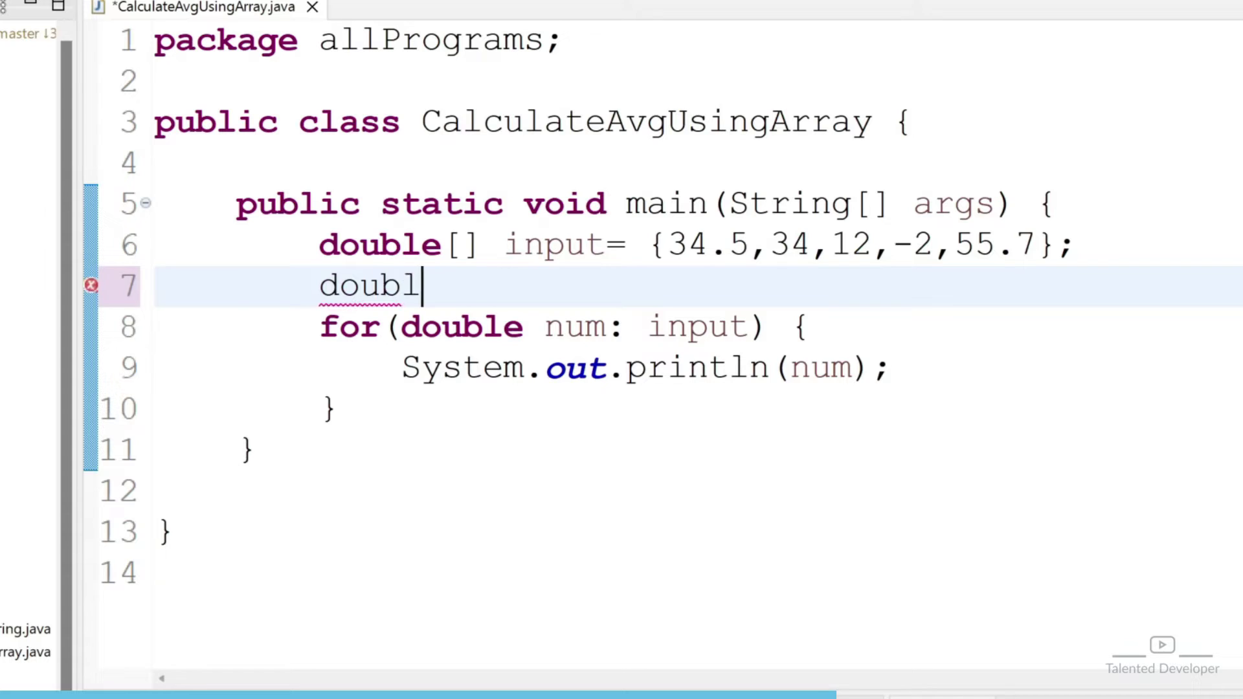
{"action": "type", "text": "e sum=0"}
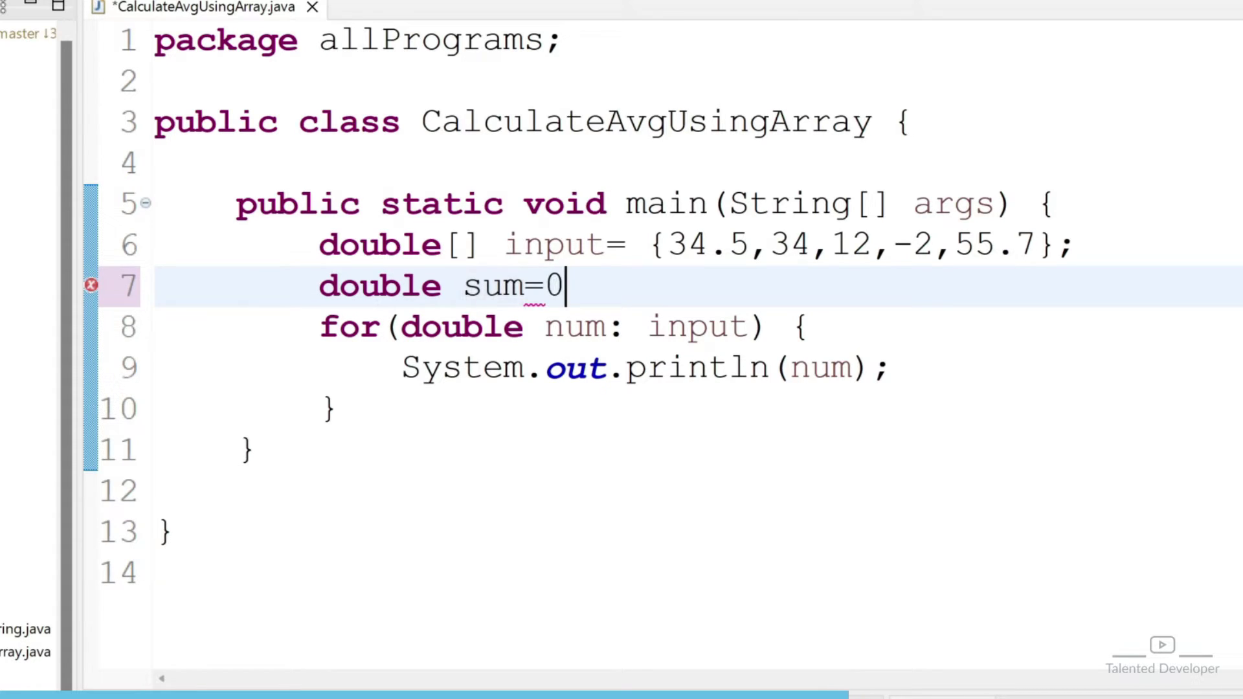
{"action": "type", "text": ".0;"}
{"action": "key", "text": "Down"}
{"action": "key", "text": "Down"}
{"action": "key", "text": "End"}
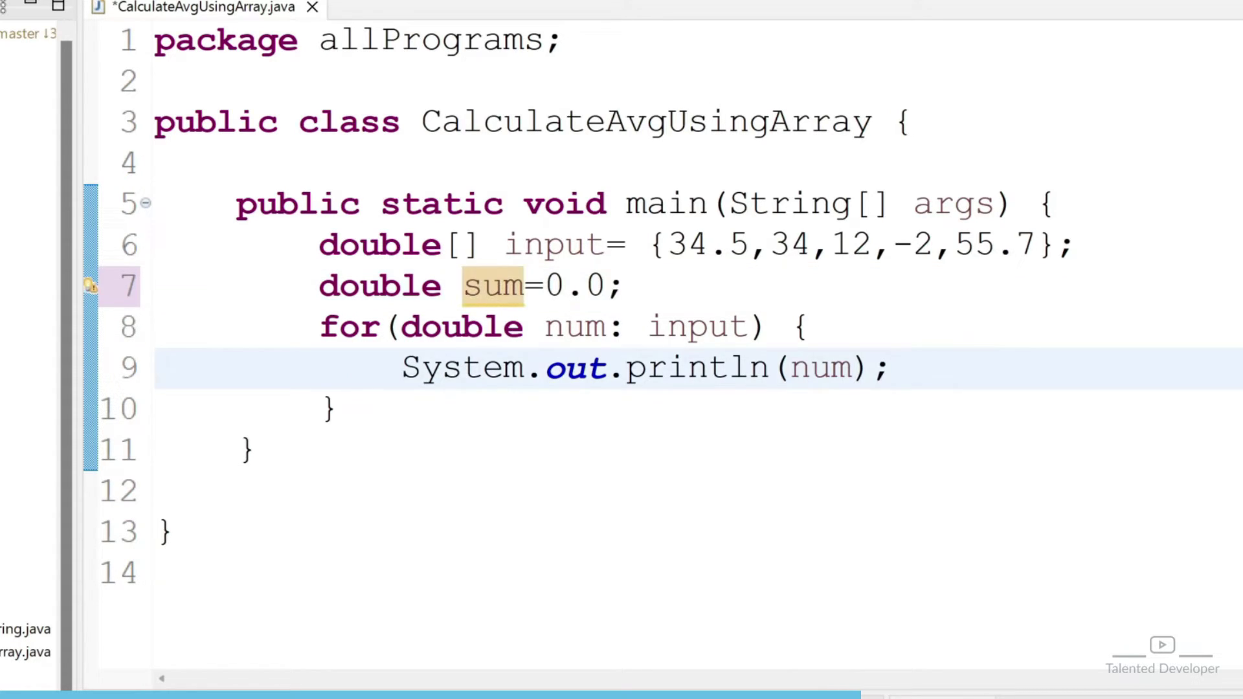
Step: Add 'sum += num; //sum=sum+num' on a new line inside the loop
{"action": "key", "text": "Home"}
{"action": "key", "text": "shift+Right"}
{"action": "key", "text": "shift+Right"}
{"action": "key", "text": "shift+Right"}
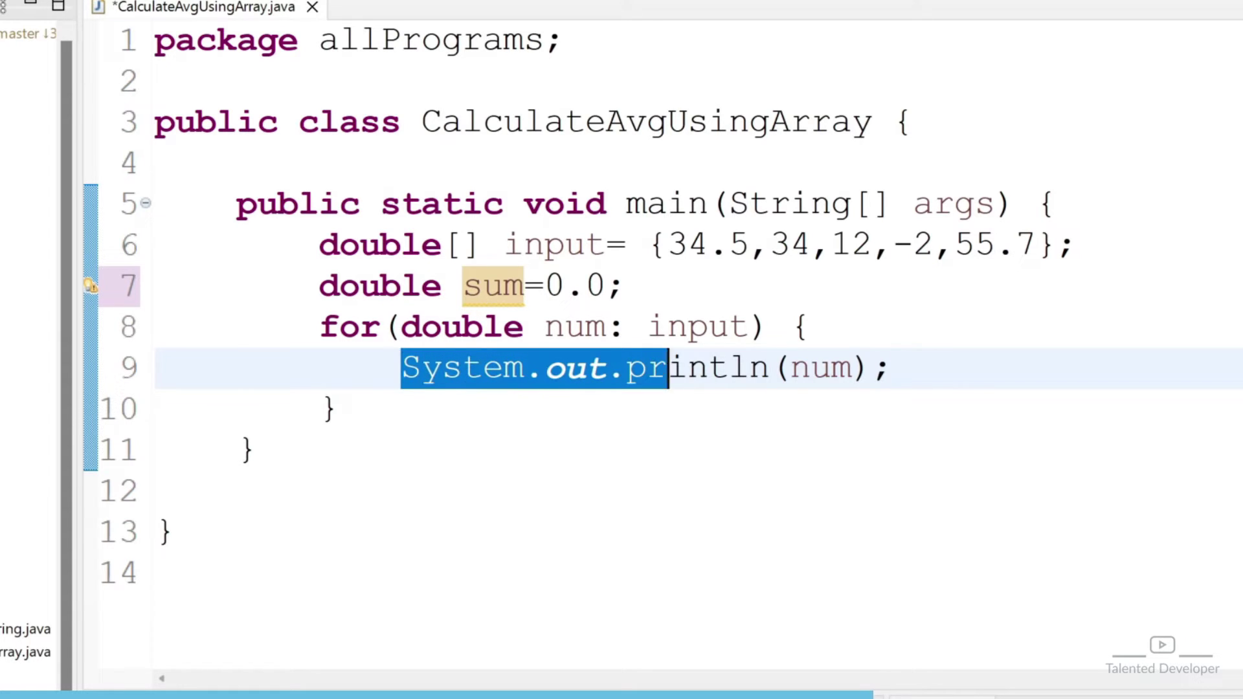
{"action": "key", "text": "shift+Right"}
{"action": "key", "text": "shift+Right"}
{"action": "key", "text": "shift+Right"}
{"action": "double_click", "coordinate": [494, 286]}
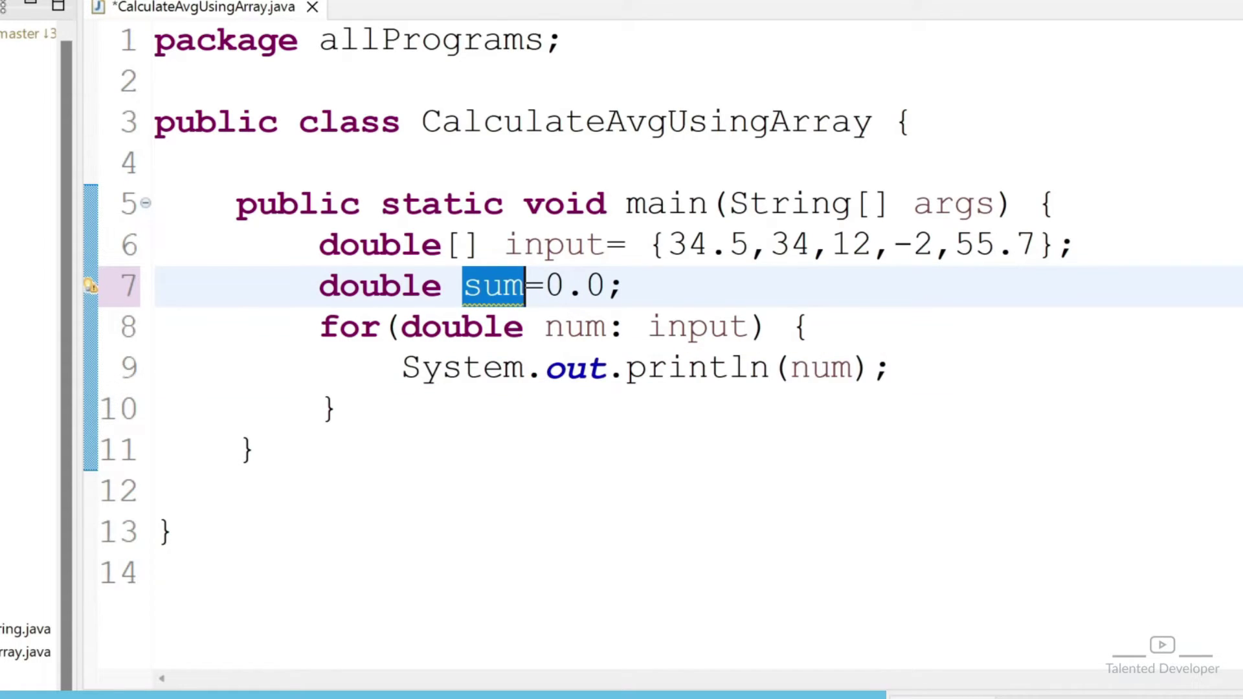
{"action": "key", "text": "Down"}
{"action": "key", "text": "Down"}
{"action": "key", "text": "End"}
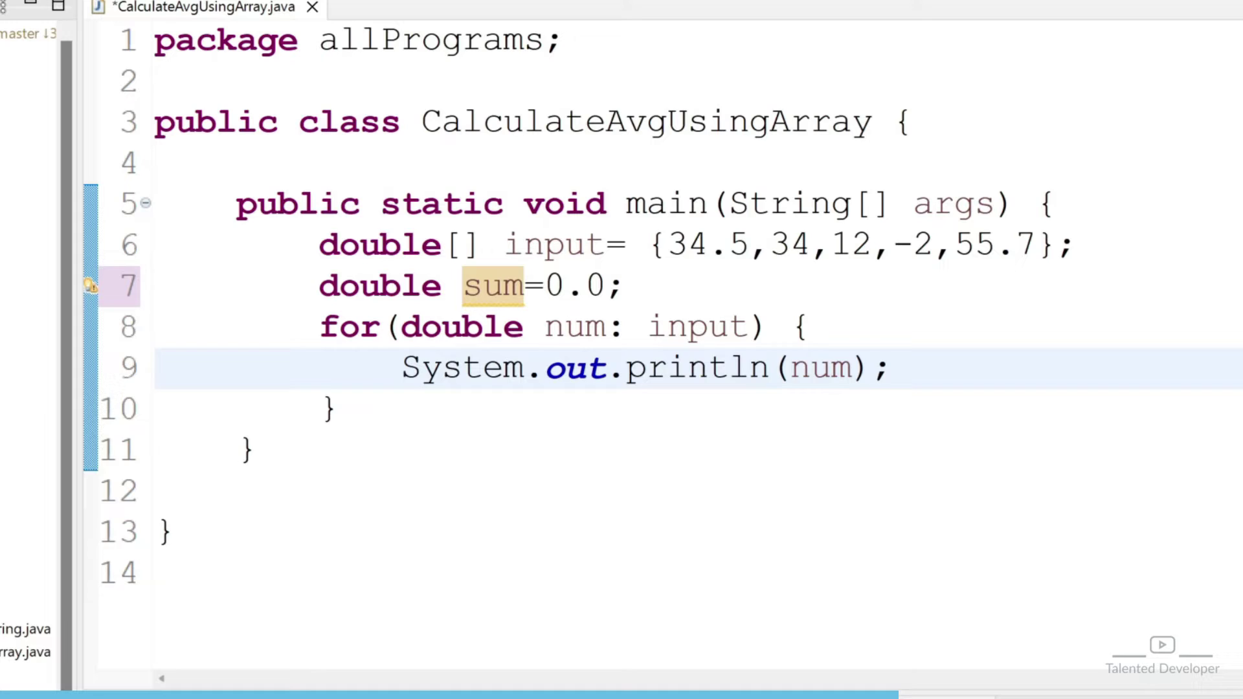
{"action": "key", "text": "Return"}
{"action": "type", "text": "sum "}
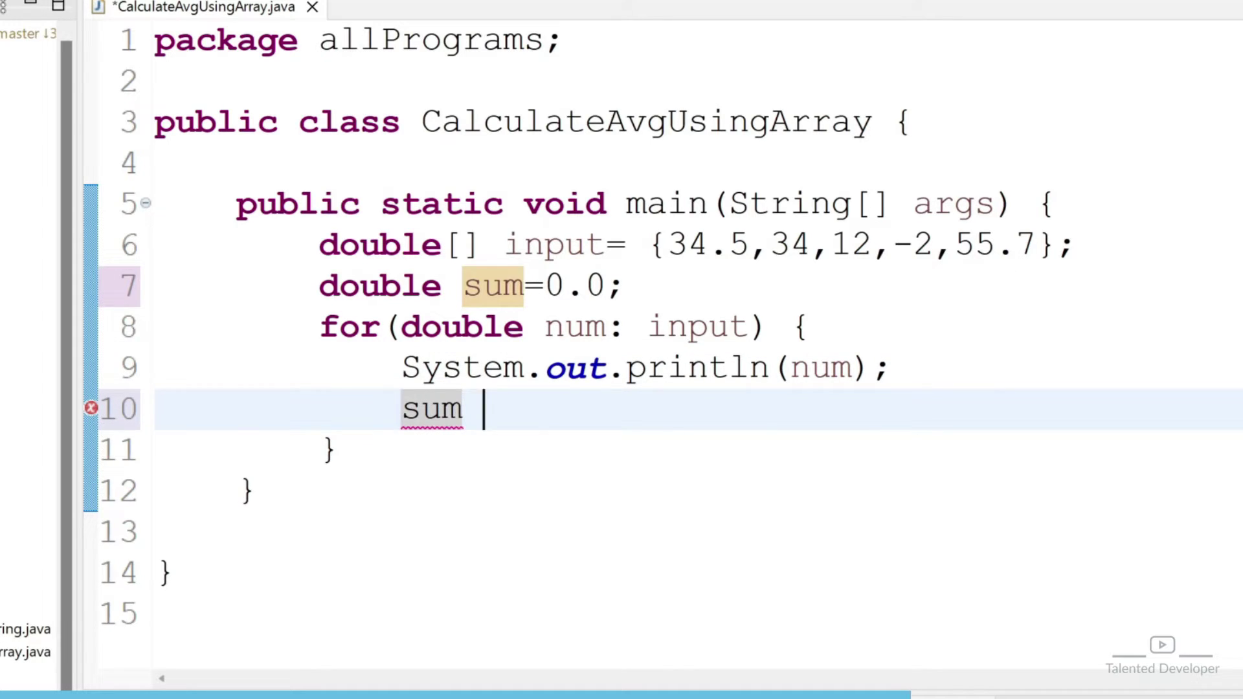
{"action": "type", "text": "+= "}
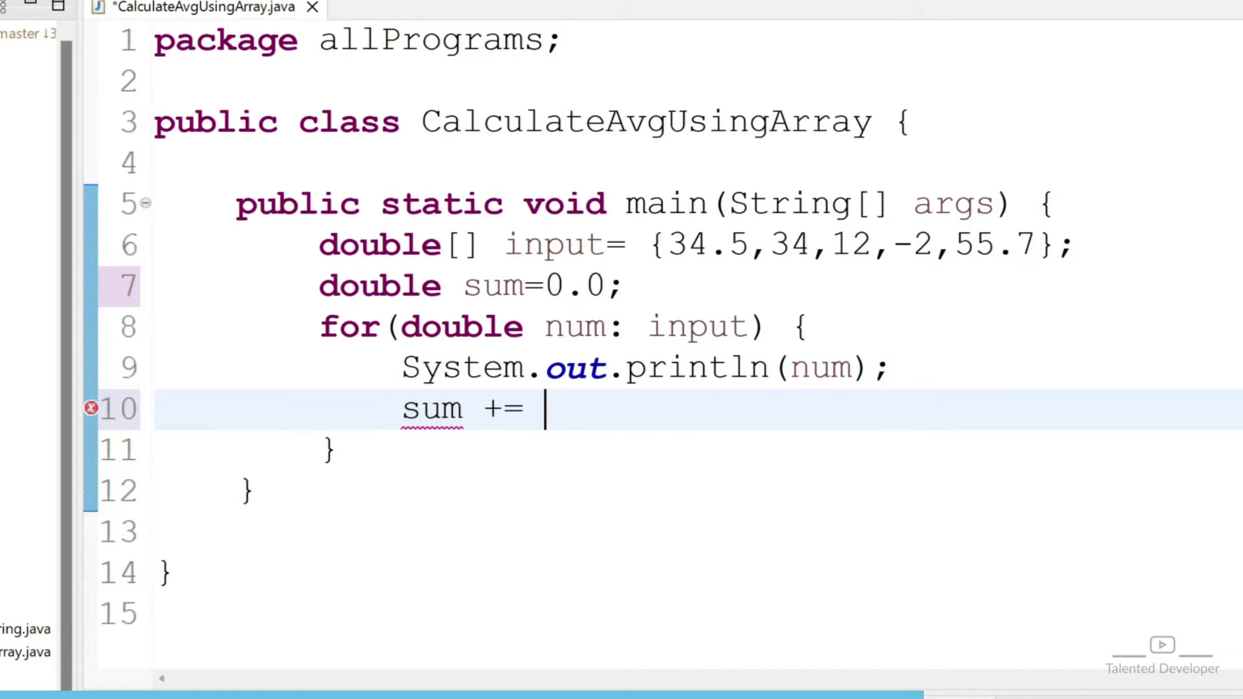
{"action": "type", "text": "num; "}
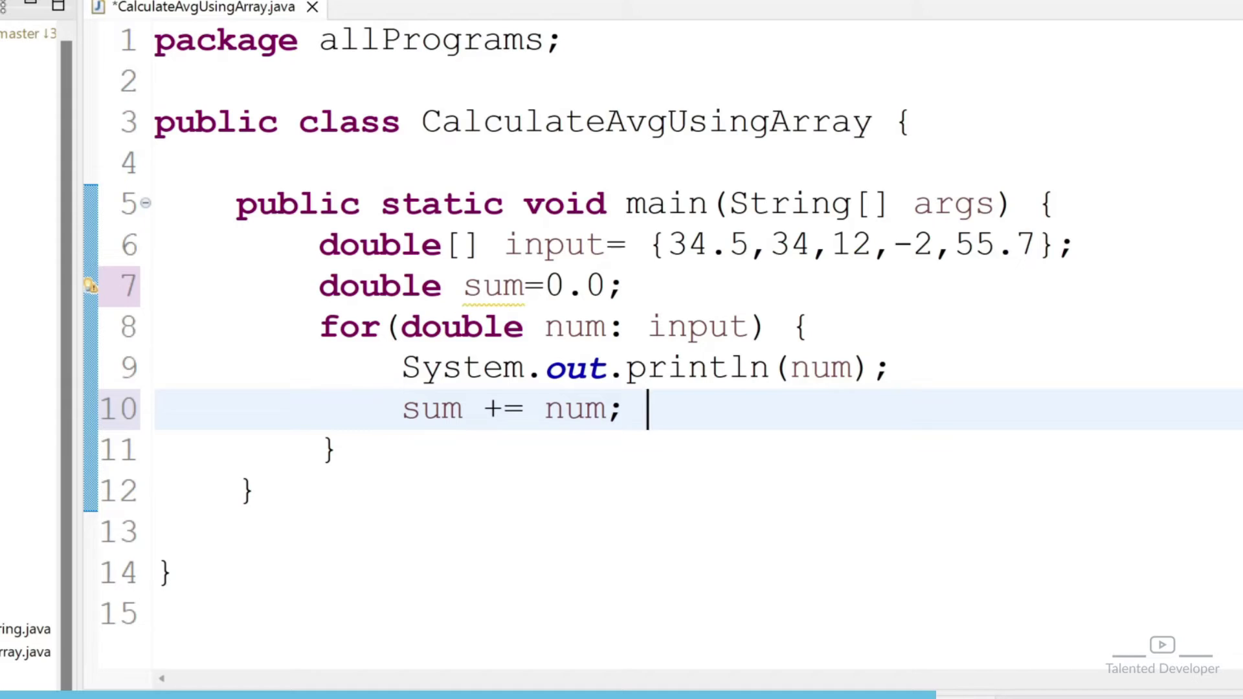
{"action": "type", "text": "//sum"}
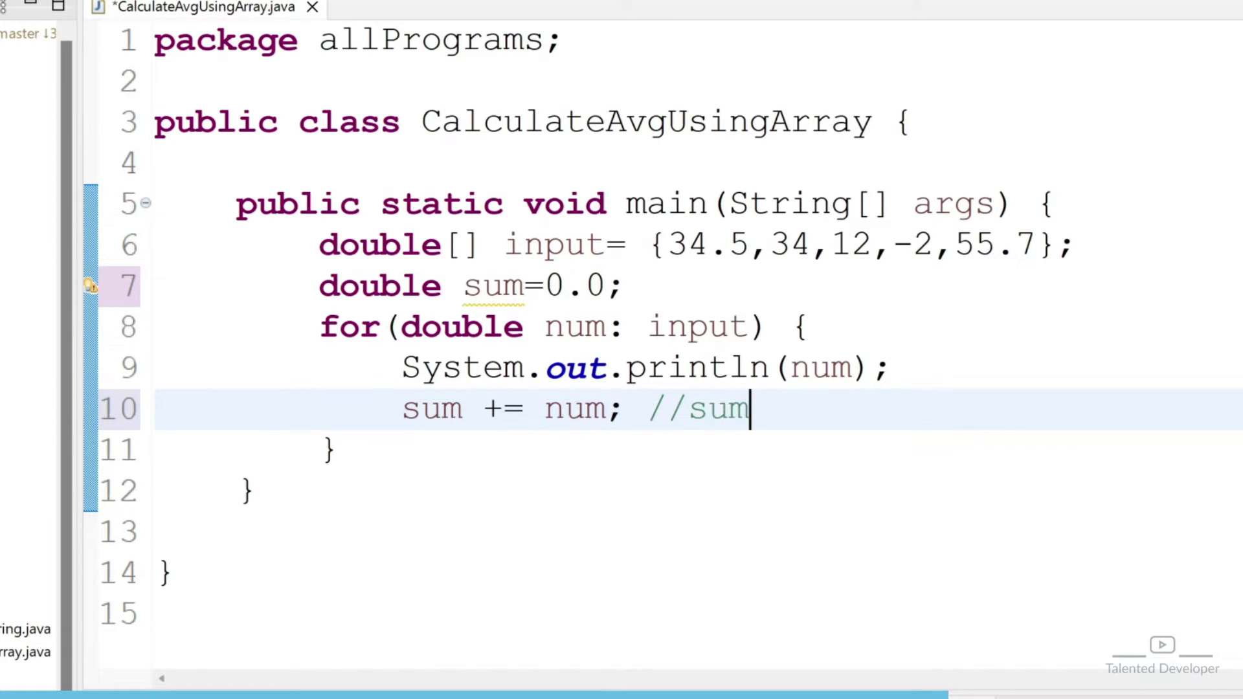
{"action": "type", "text": "=sum+"}
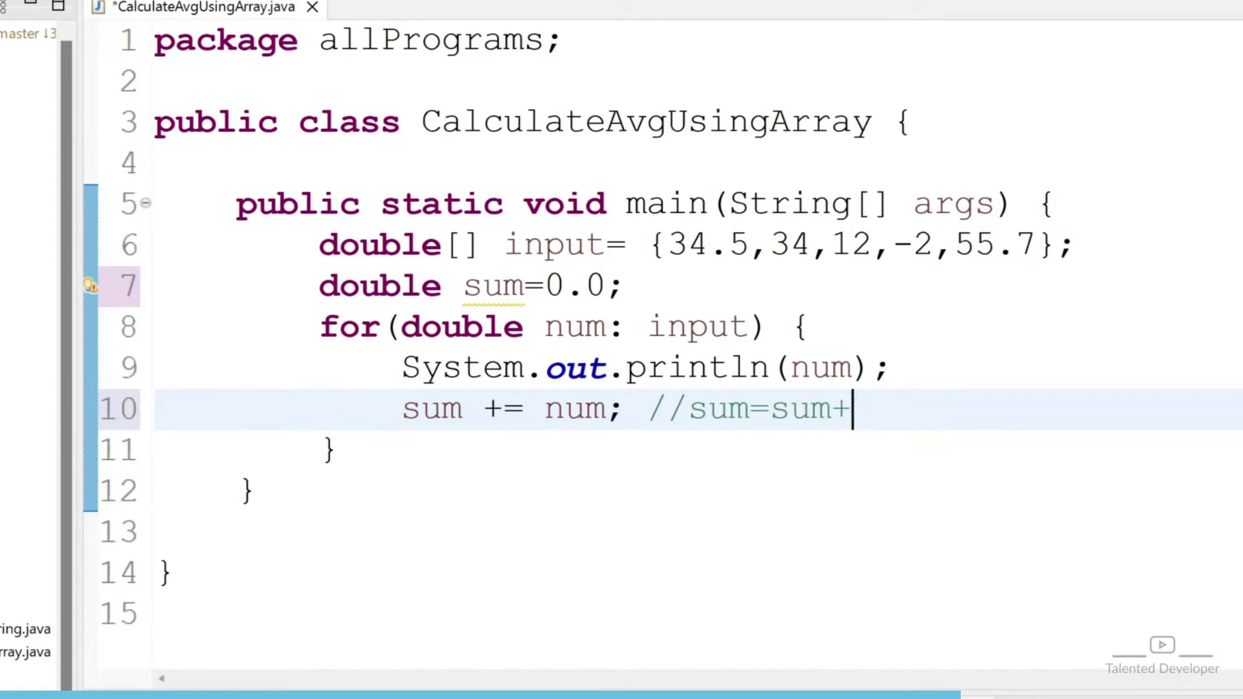
{"action": "type", "text": "num"}
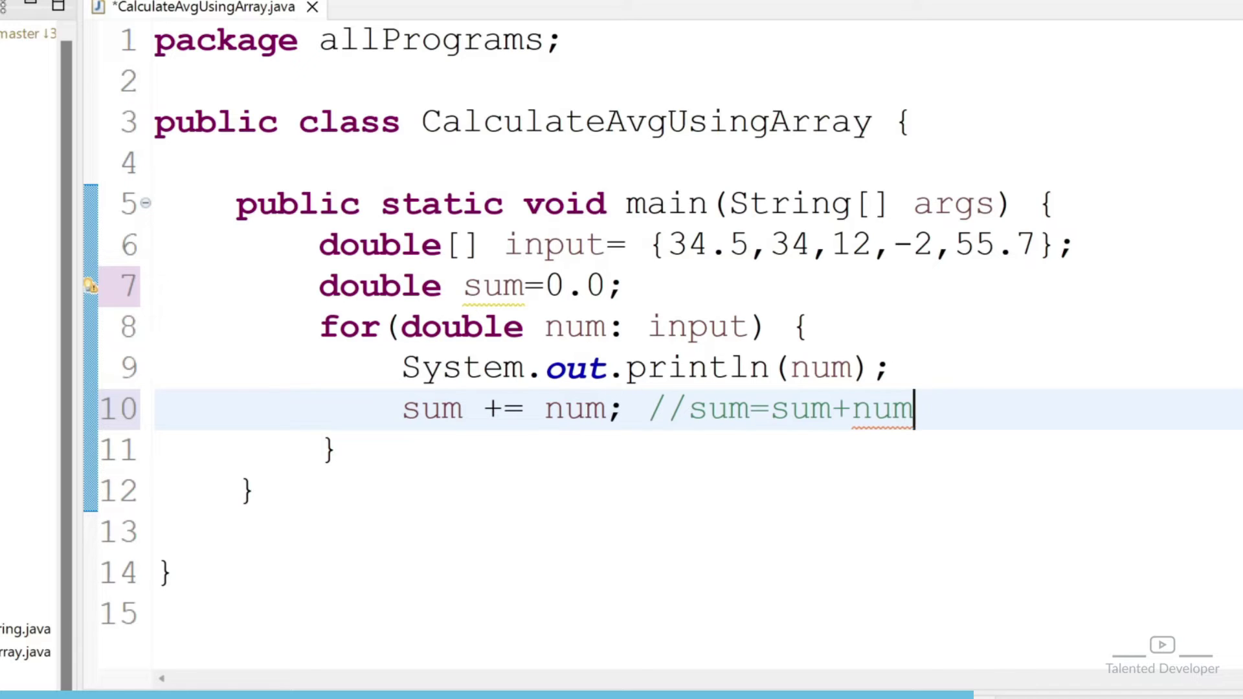
{"action": "left_click", "coordinate": [627, 409]}
Step: Comment out the per-value println and add System.out.println(sum) after the loop
{"action": "left_click", "coordinate": [403, 368]}
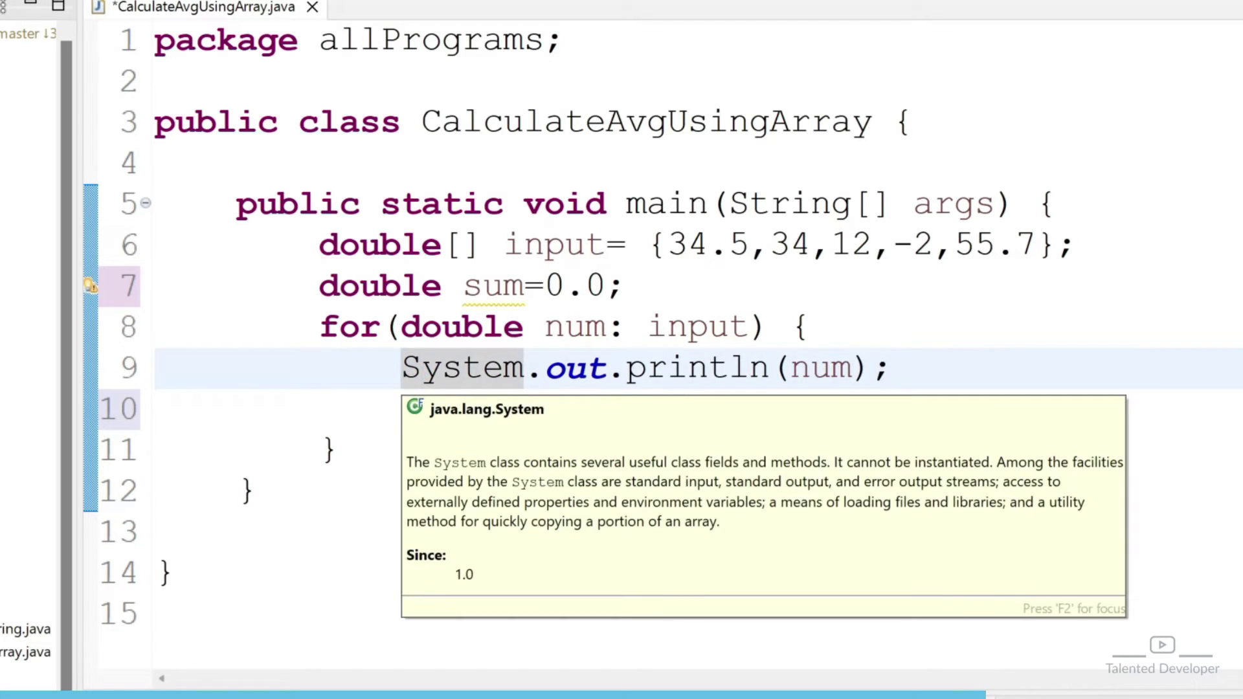
{"action": "type", "text": "//"}
{"action": "key", "text": "Down"}
{"action": "key", "text": "Down"}
{"action": "key", "text": "Return"}
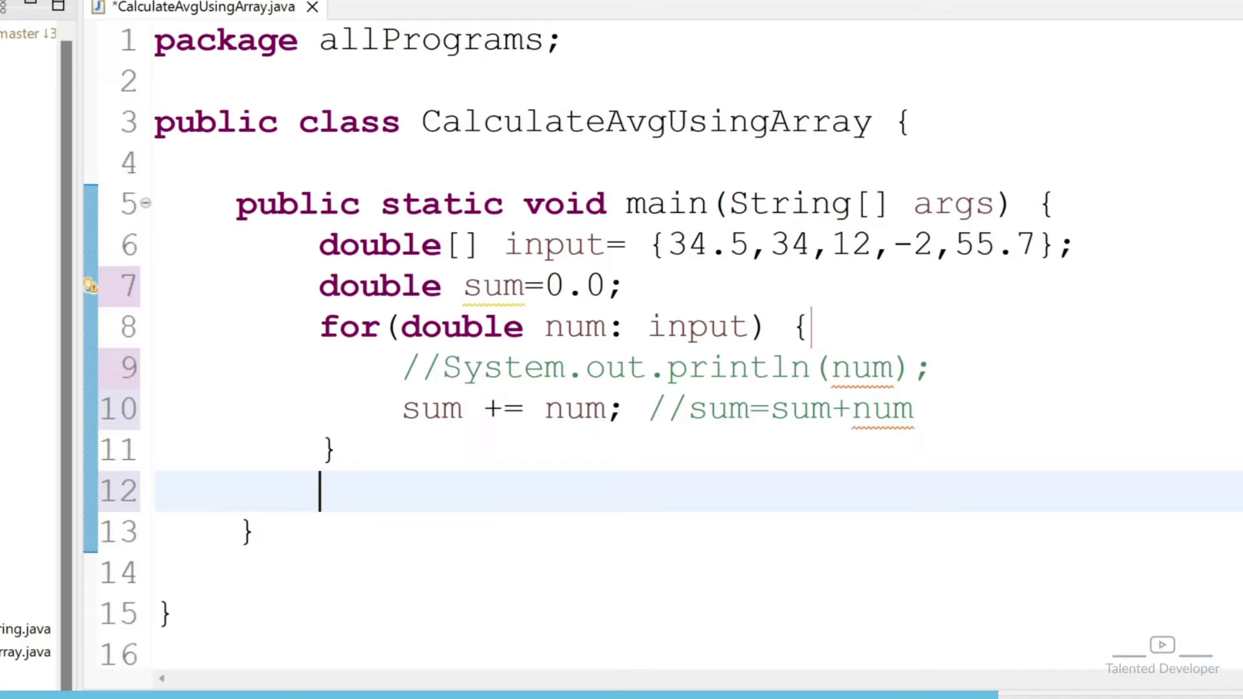
{"action": "type", "text": "syso"}
{"action": "key", "text": "ctrl+space"}
{"action": "key", "text": "Return"}
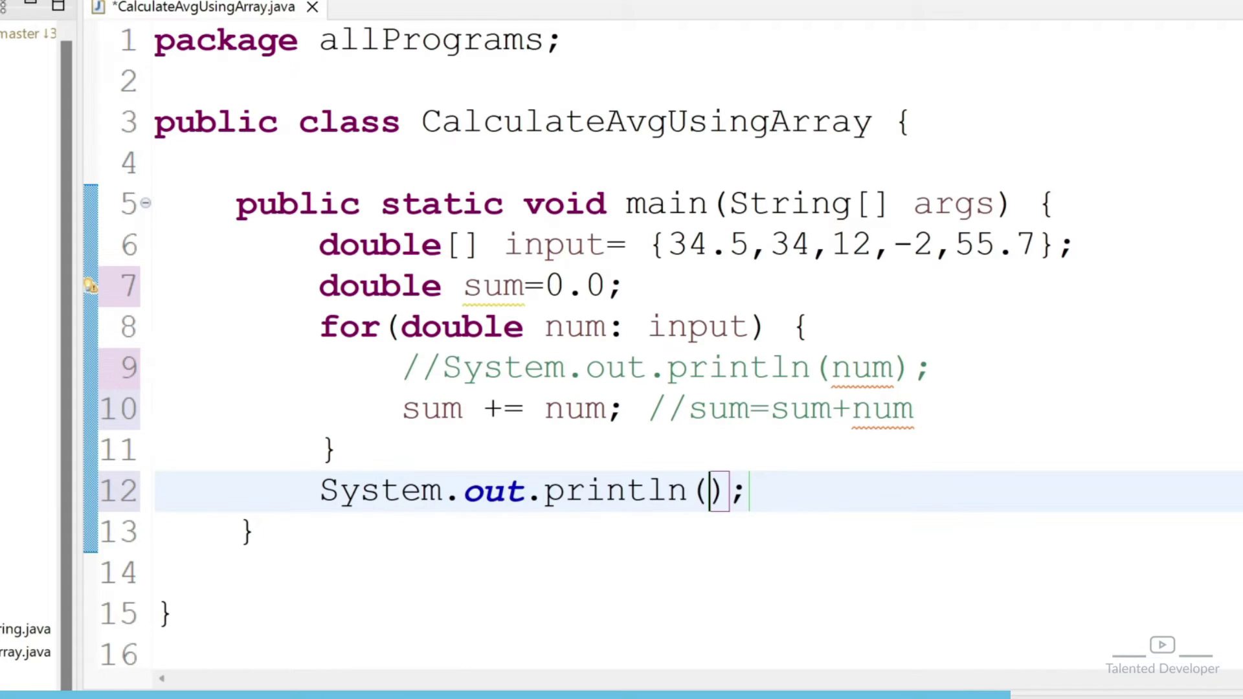
{"action": "type", "text": "sum"}
Step: Run the program and confirm the console prints 134.2
{"action": "left_click", "coordinate": [308, 41]}
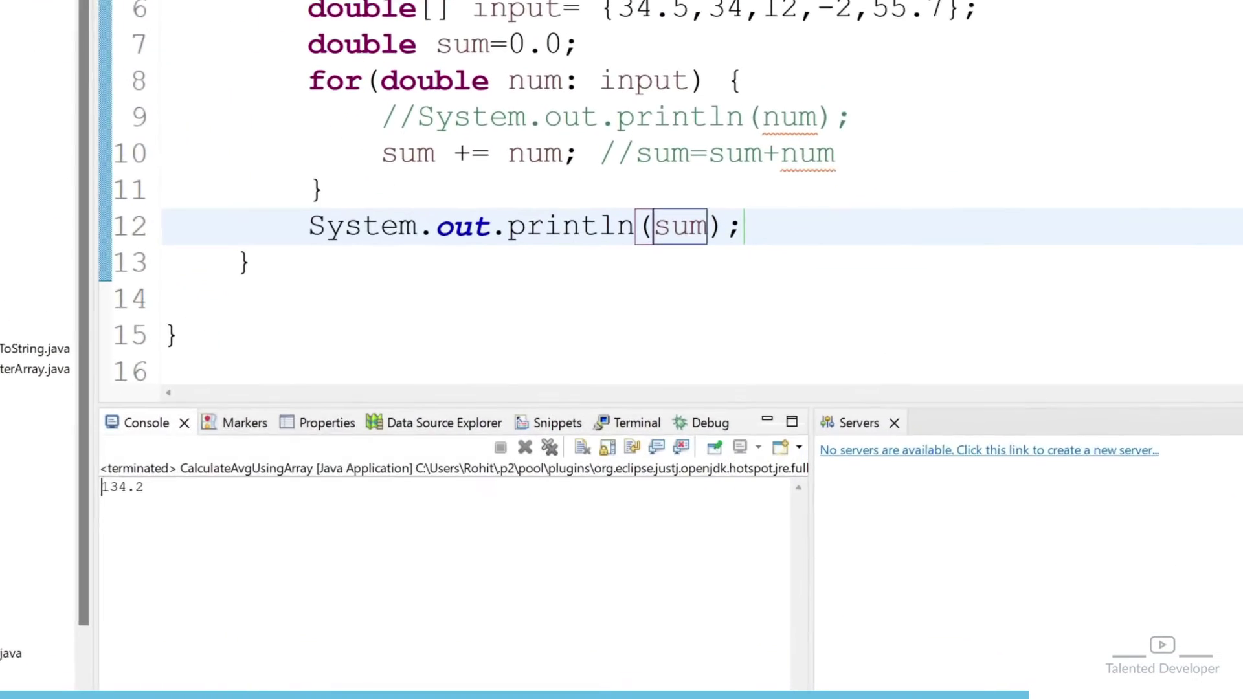
{"action": "left_click_drag", "start_coordinate": [303, 533], "coordinate": [274, 532]}
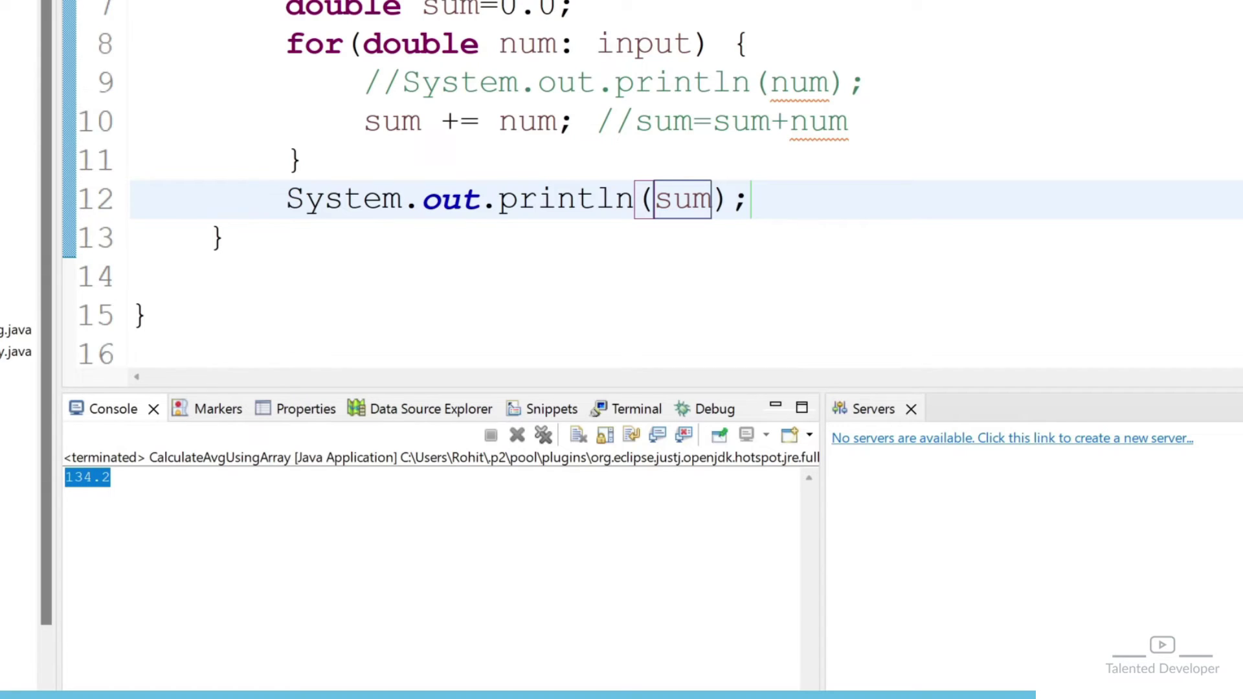
{"action": "left_click_drag", "start_coordinate": [750, 199], "coordinate": [286, 198]}
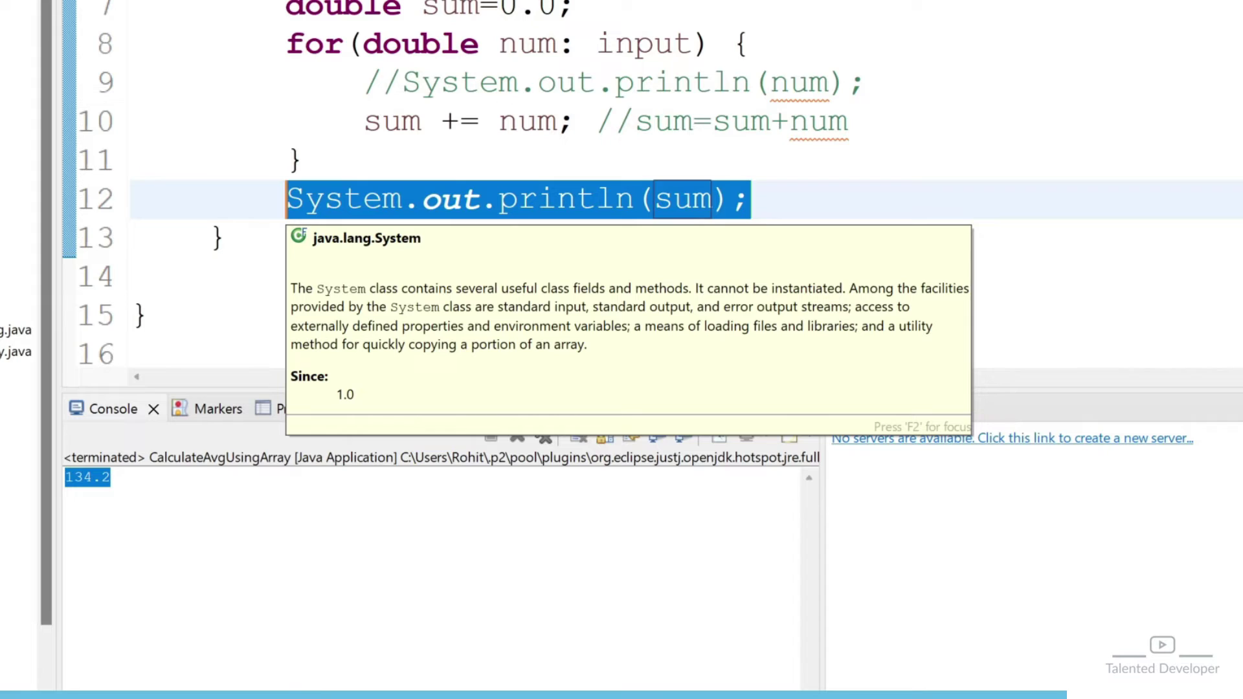
Step: Add double avg = sum/input.length; below the sum print
{"action": "key", "text": "End"}
{"action": "key", "text": "Return"}
{"action": "type", "text": "do"}
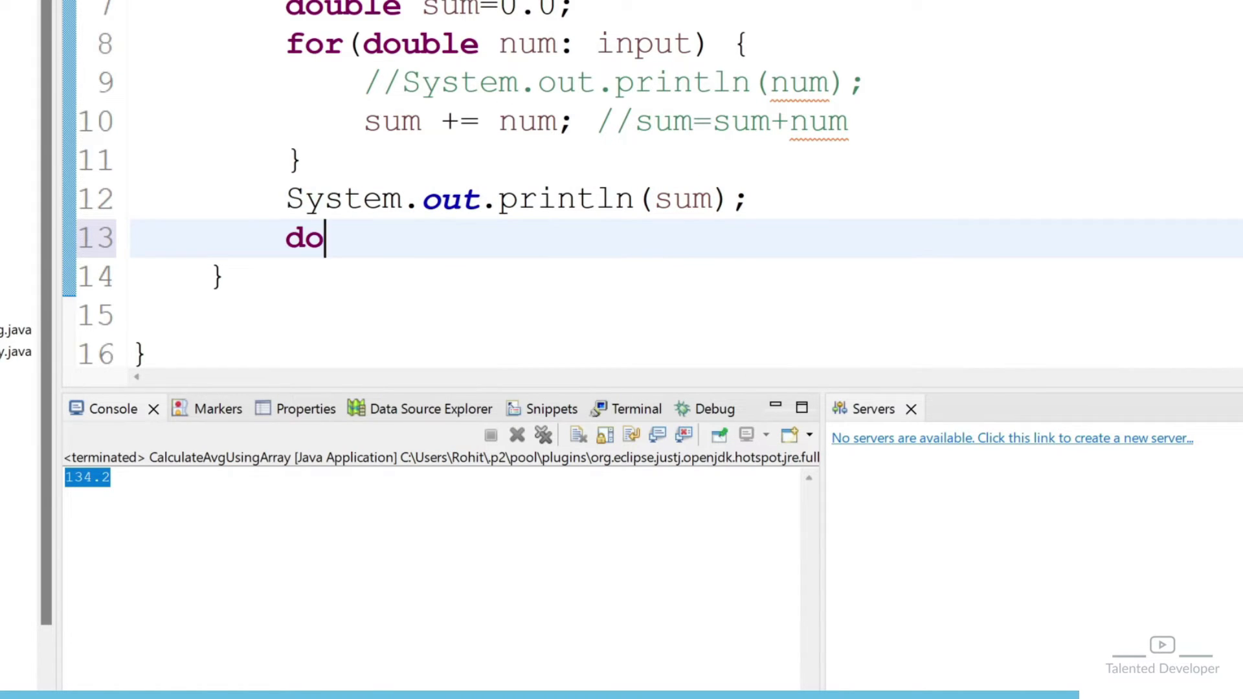
{"action": "type", "text": "uble a"}
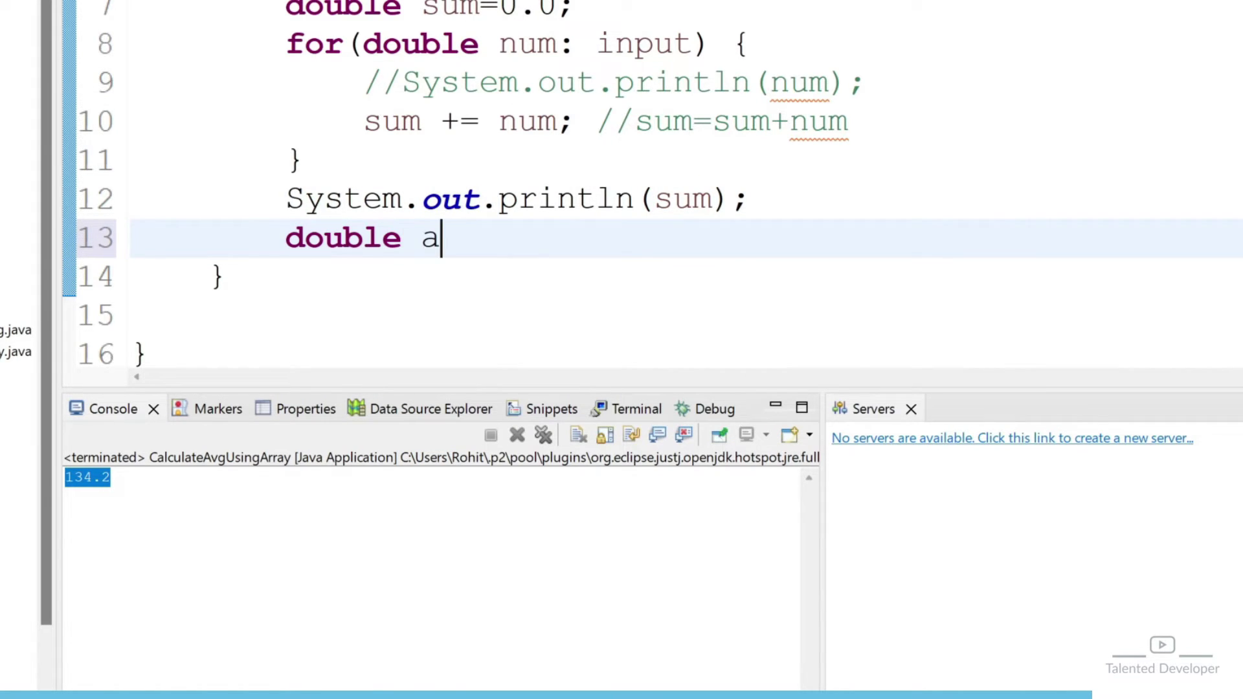
{"action": "type", "text": "vg= "}
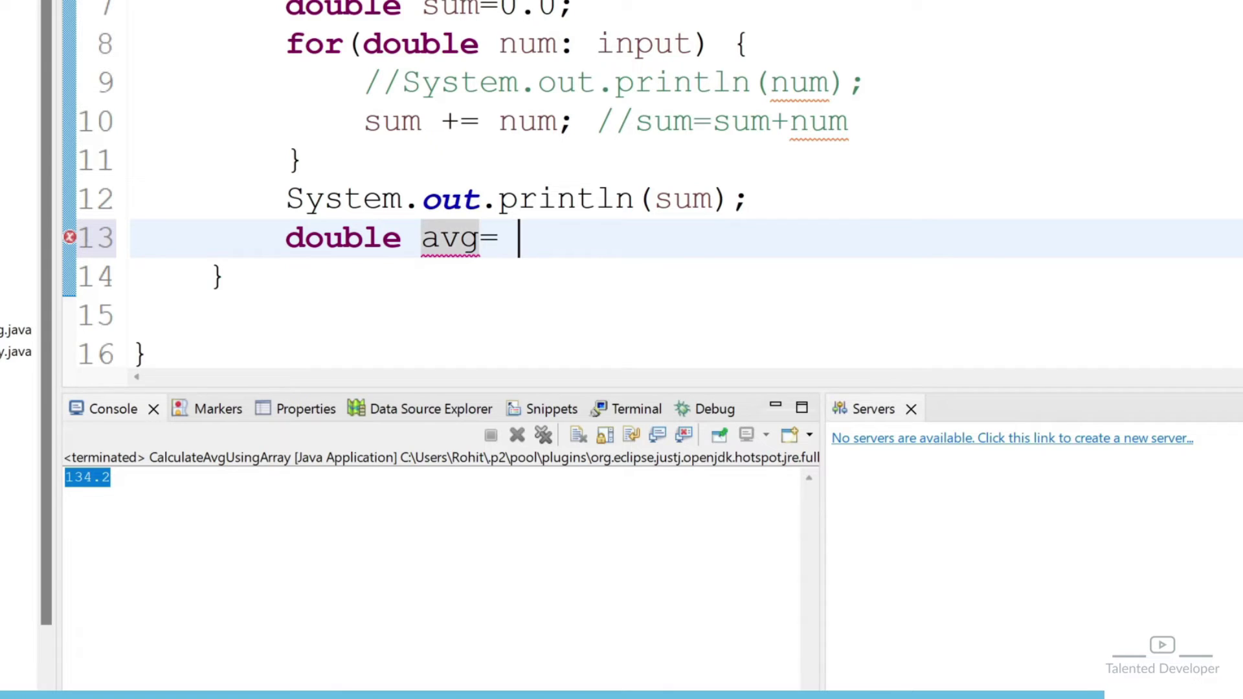
{"action": "type", "text": "sum/"}
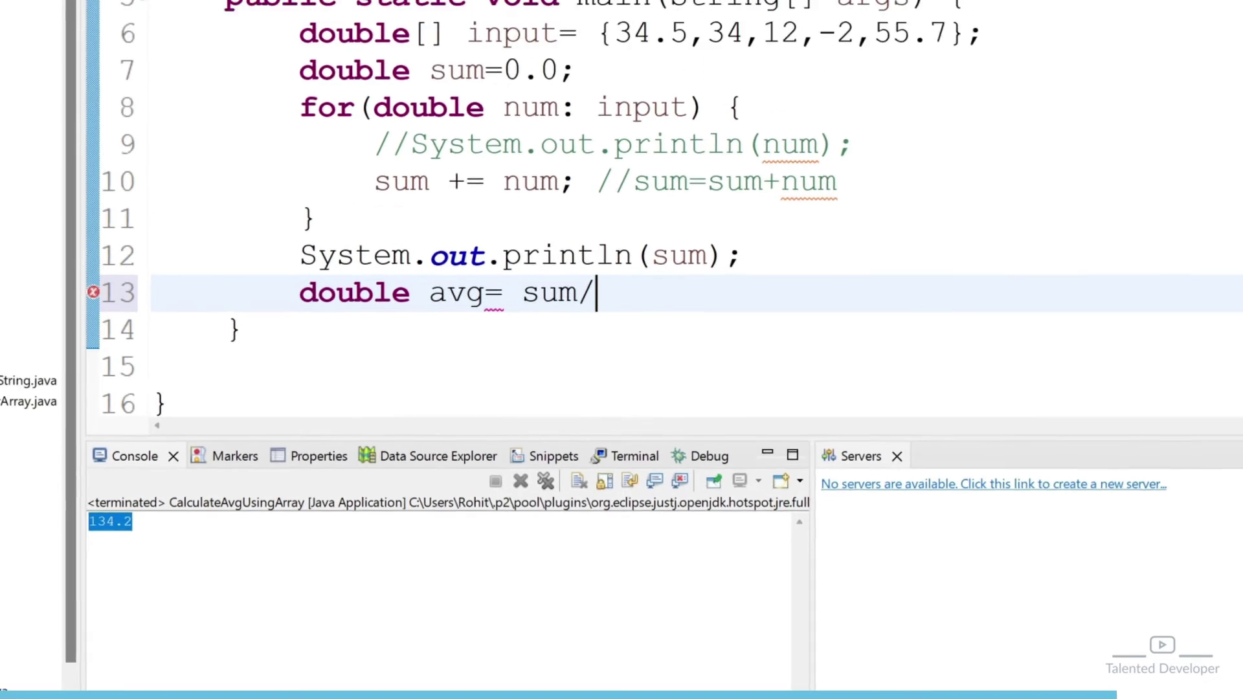
{"action": "type", "text": "in"}
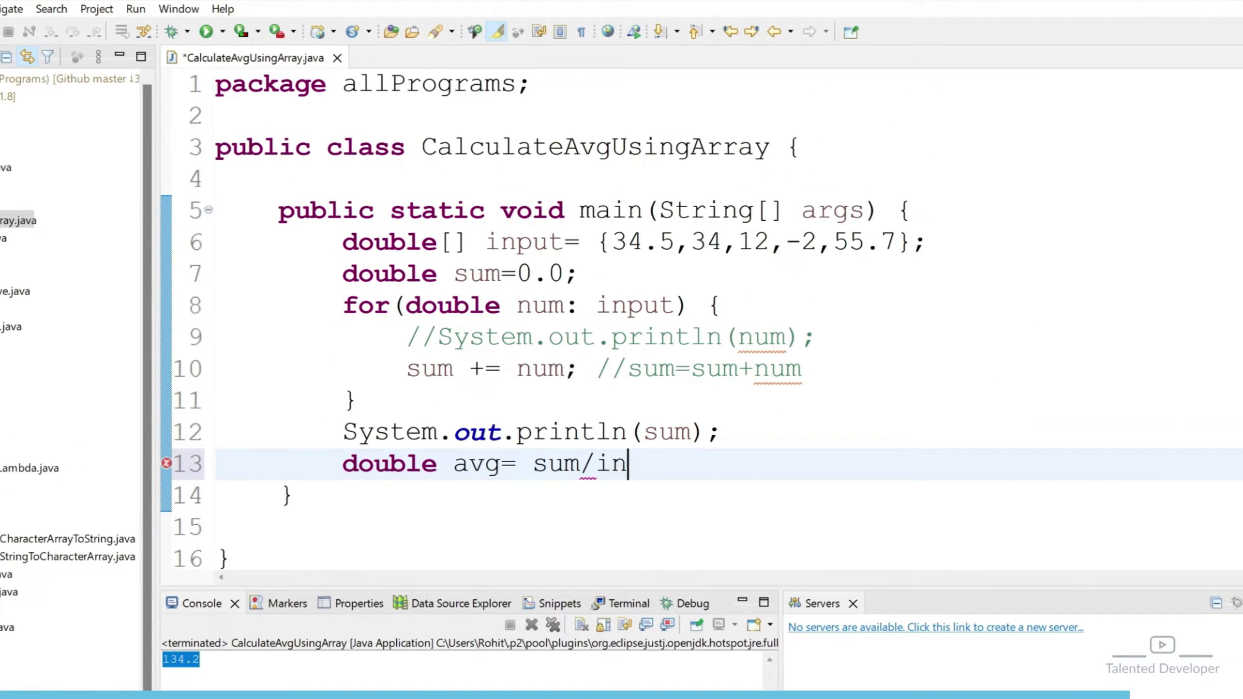
{"action": "type", "text": "put.l"}
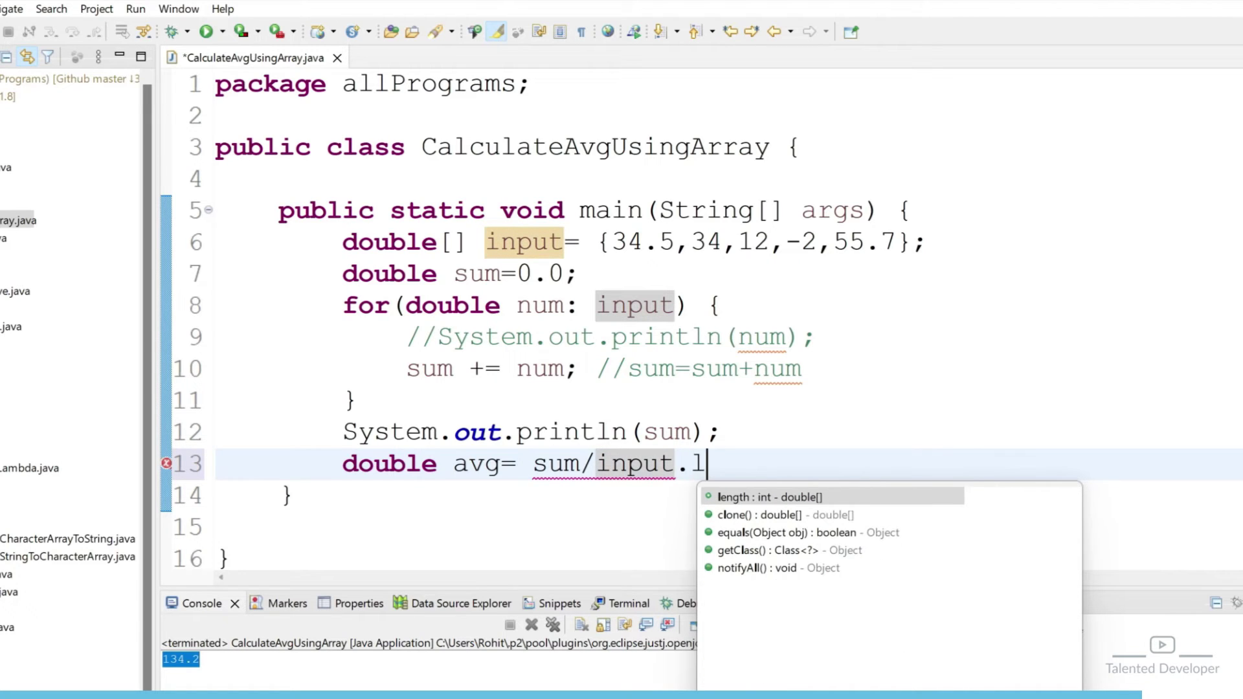
{"action": "key", "text": "Return"}
{"action": "type", "text": ";"}
{"action": "key", "text": "Return"}
{"action": "type", "text": "sys"}
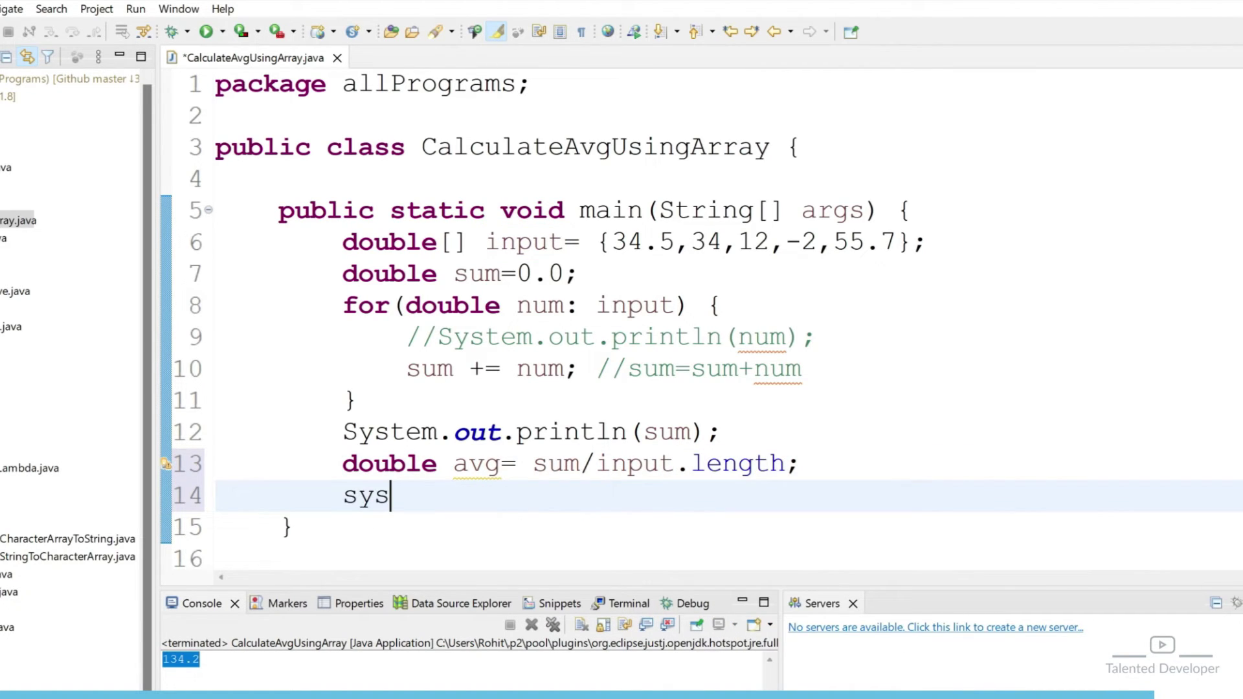
{"action": "type", "text": "ysout"}
Step: Print "Avg: "+avg with a println and save the file
{"action": "key", "text": "ctrl+space"}
{"action": "key", "text": "Return"}
{"action": "type", "text": "Avg: \"+avg);"}
{"action": "key", "text": "ctrl+s"}
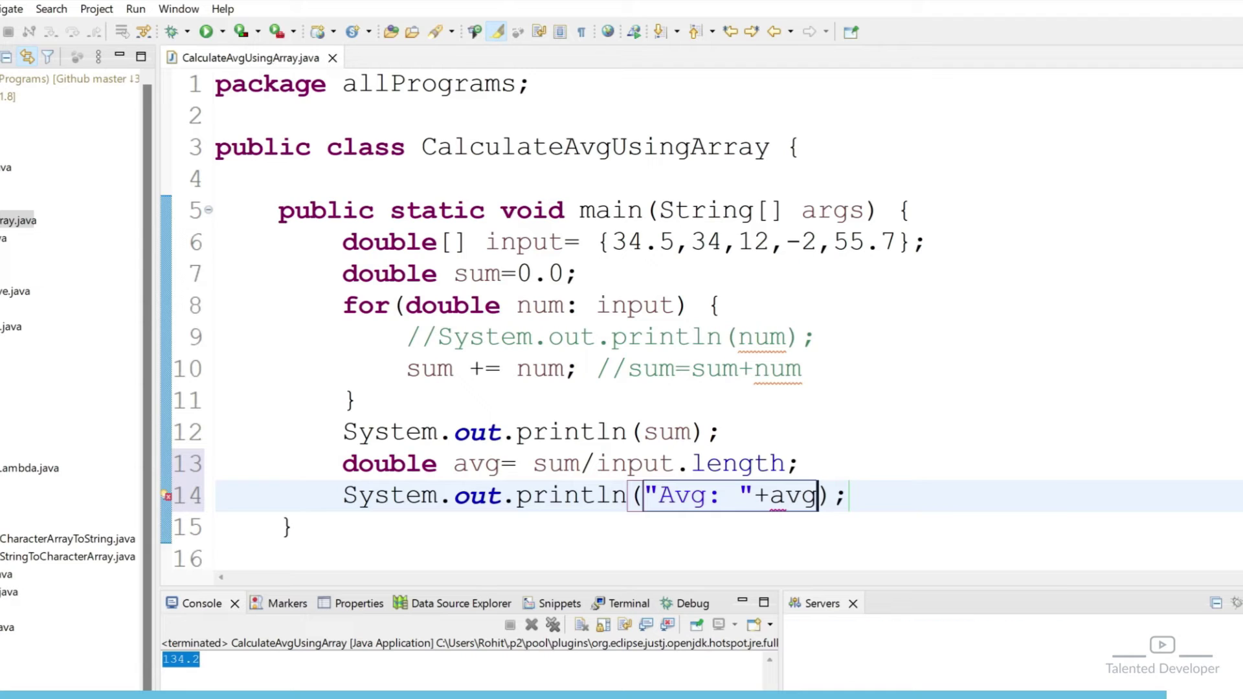
Step: Run the program and check the console shows Avg: 26.839999999999996 below 134.2
{"action": "left_click", "coordinate": [205, 31]}
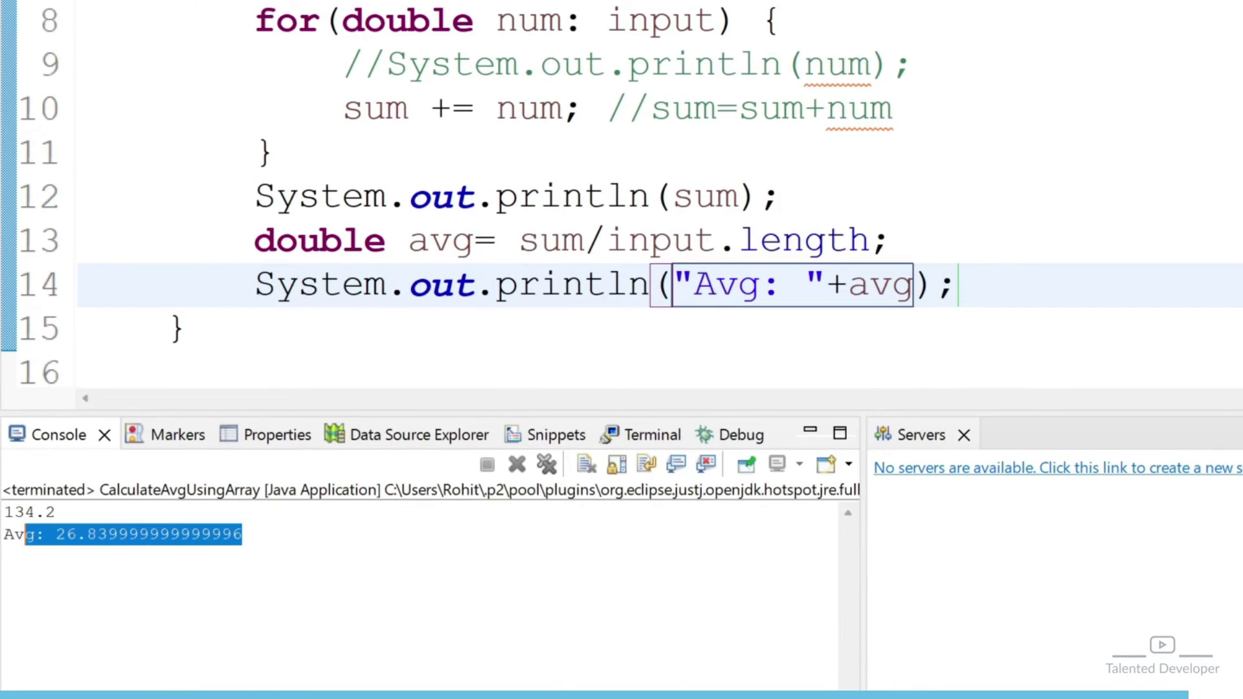
{"action": "left_click_drag", "start_coordinate": [27, 535], "coordinate": [4, 534]}
{"action": "left_click", "coordinate": [107, 534]}
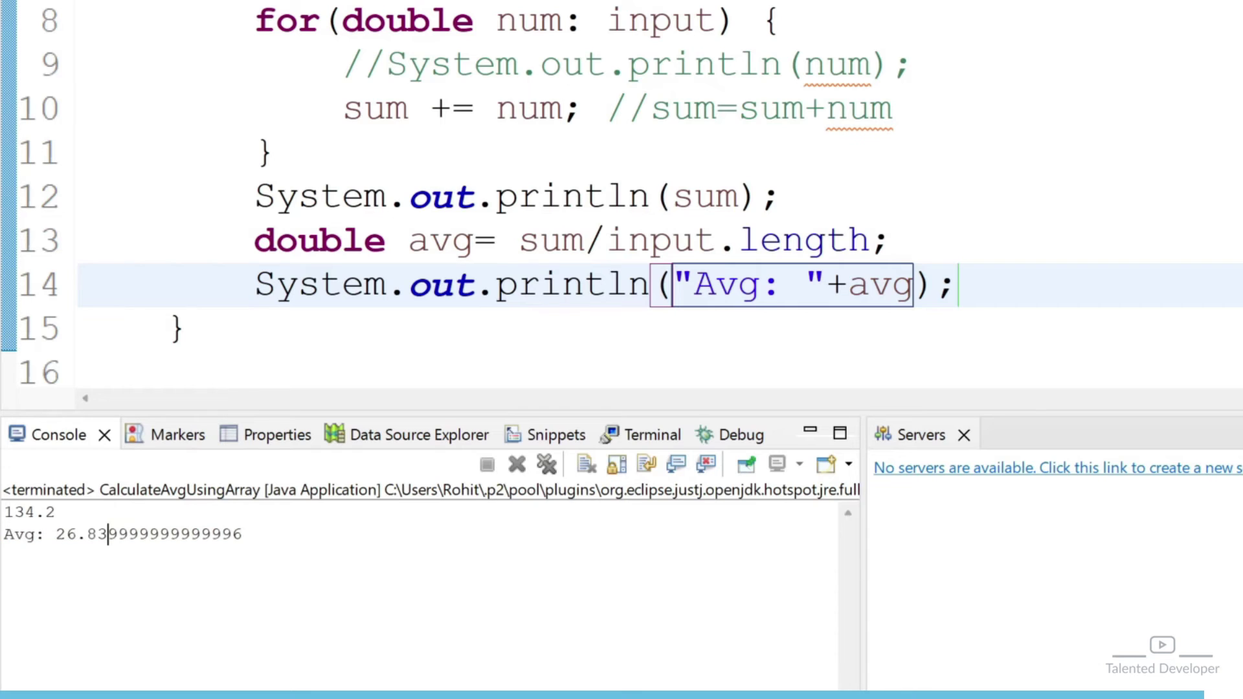